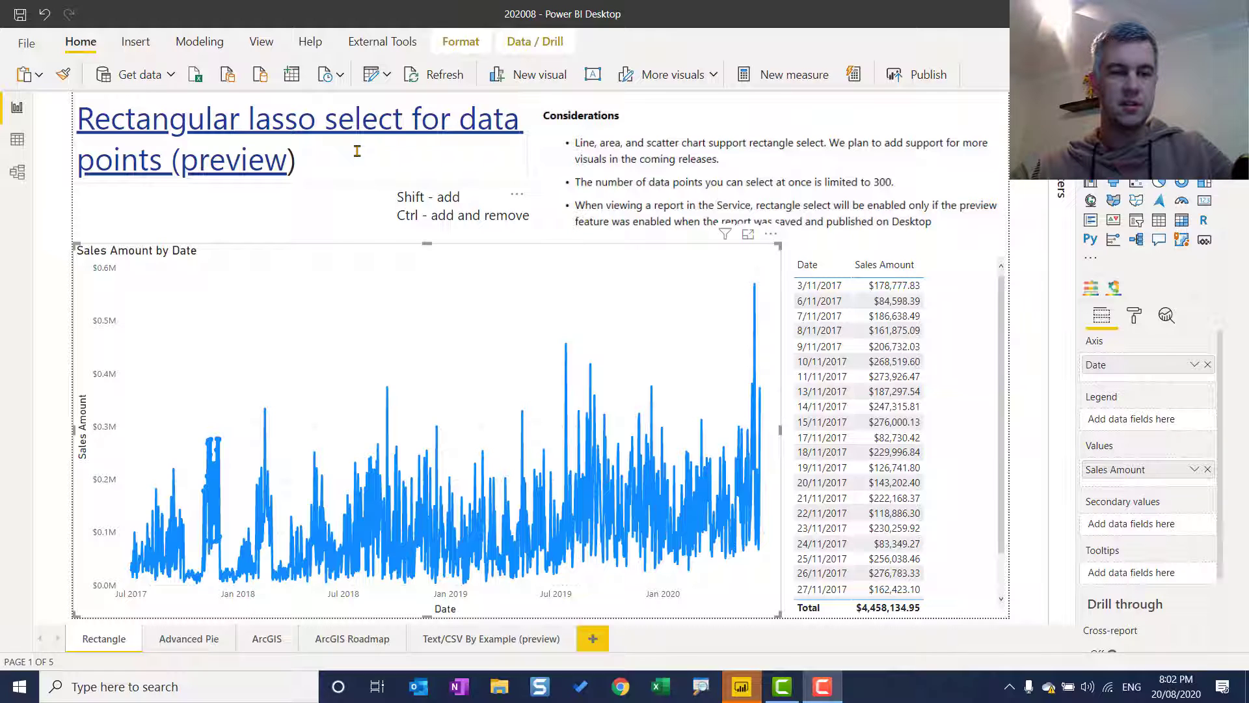
# Rectangle-select the November 2017 points on the Sales Amount by Date chart, adding the September 2018, mid-2019 and highest 2020 peaks
pyautogui.click(411, 304)
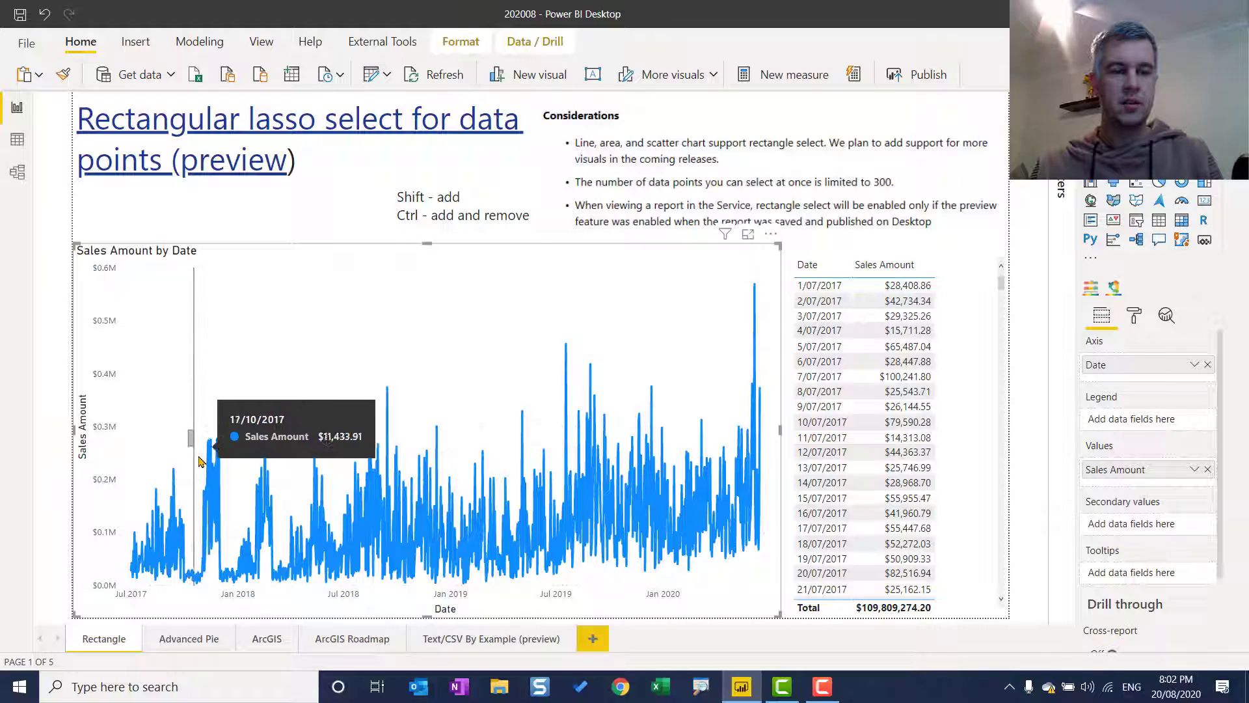
pyautogui.moveTo(199, 461); pyautogui.dragTo(239, 543)
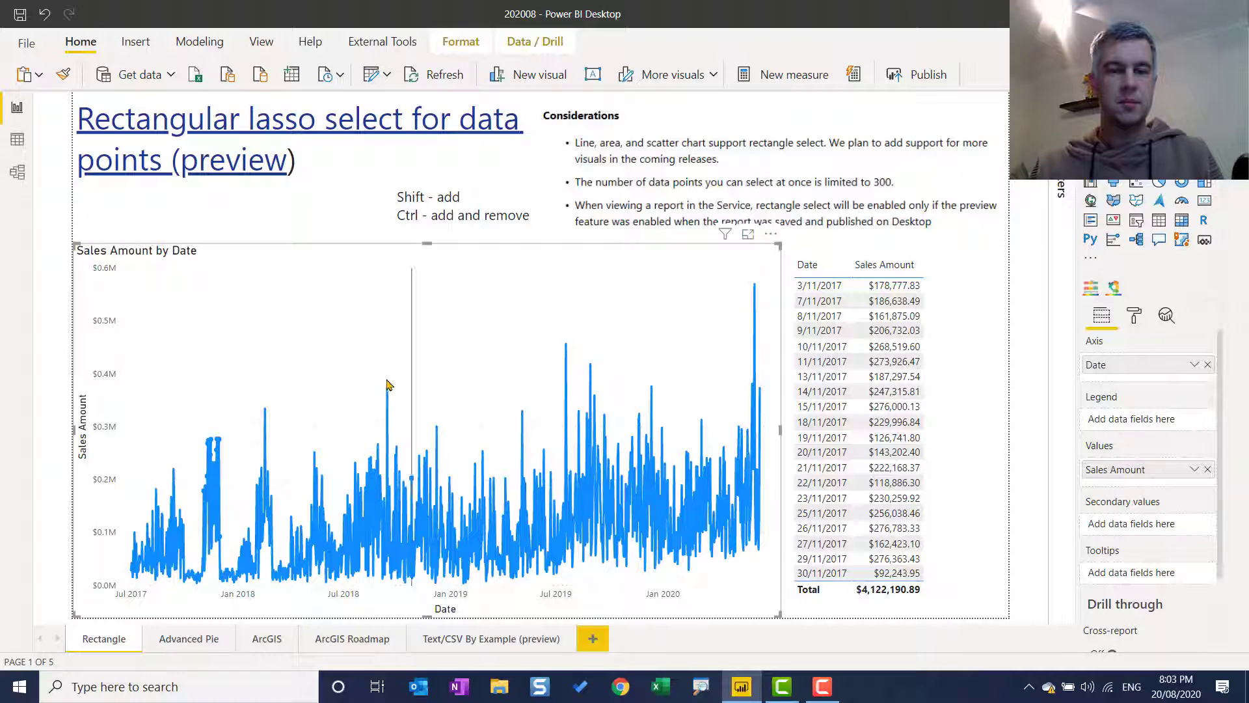
pyautogui.moveTo(372, 383); pyautogui.dragTo(405, 401)
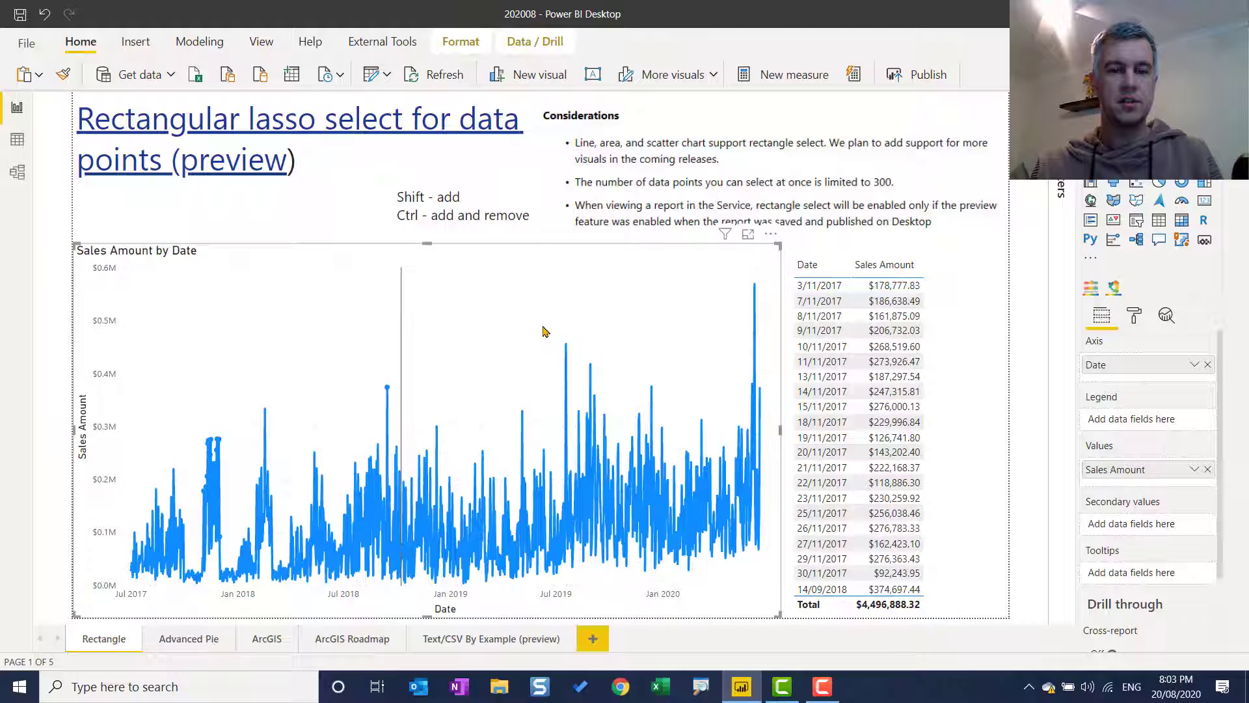
pyautogui.moveTo(541, 325); pyautogui.dragTo(575, 355)
pyautogui.moveTo(742, 273); pyautogui.dragTo(767, 296)
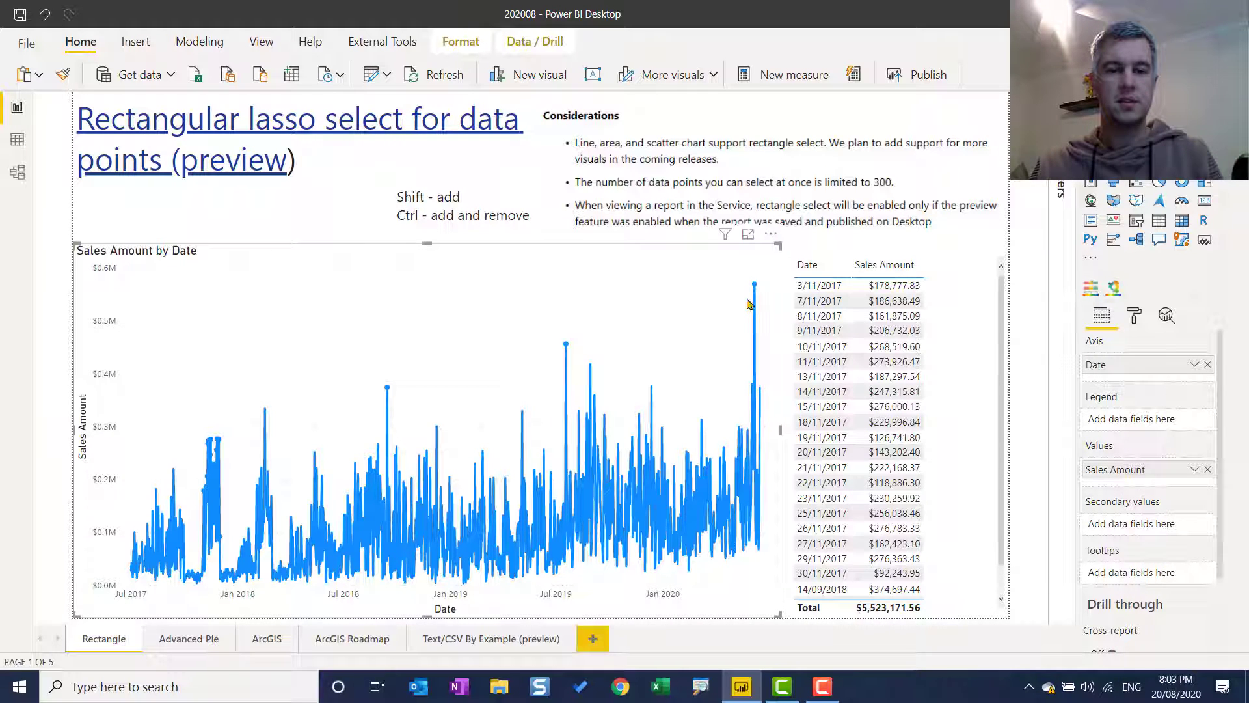
# Start a fresh rectangle selection around the late-2018 peaks, toggle points in and out with overlapping rectangles, and clear the selection
pyautogui.click(409, 325)
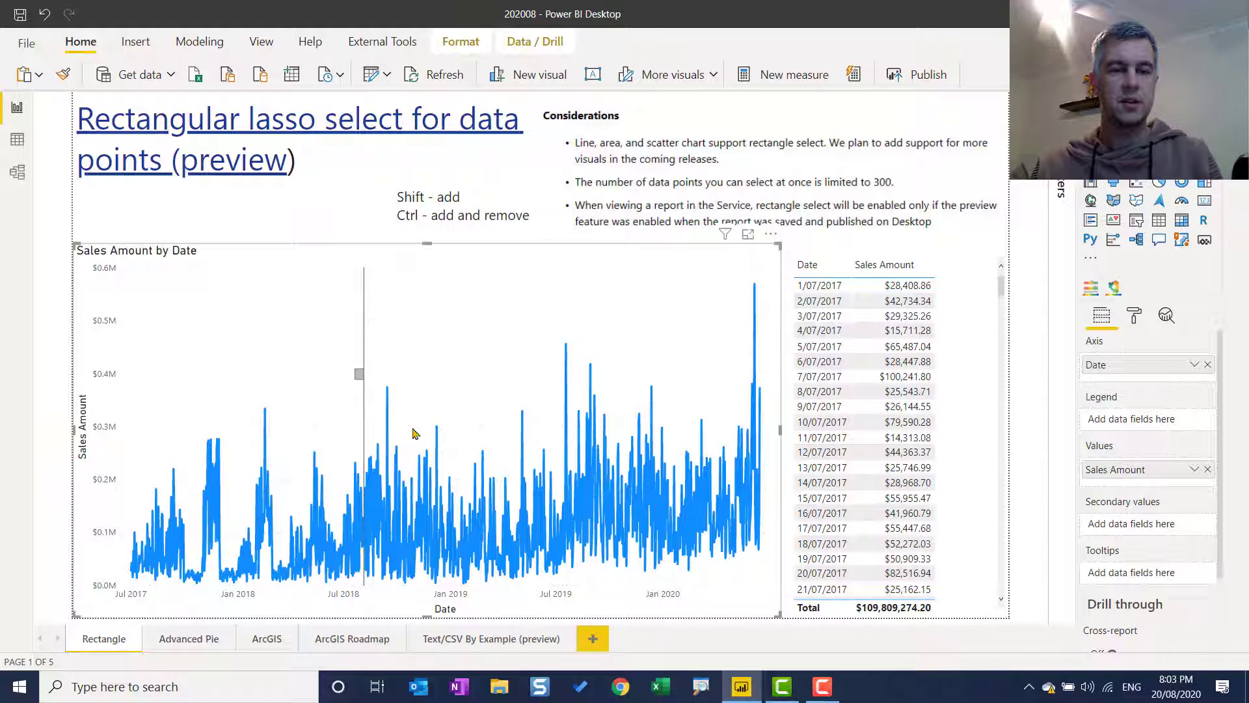
pyautogui.moveTo(355, 369); pyautogui.dragTo(476, 488)
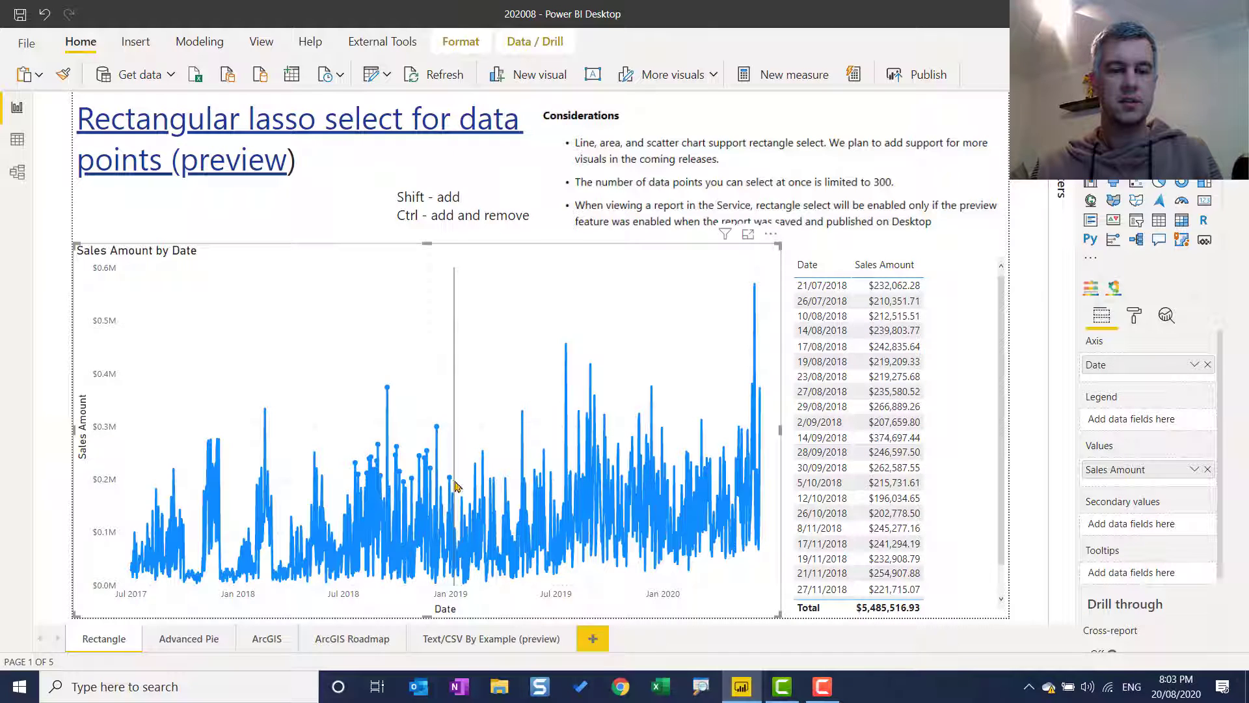
pyautogui.moveTo(365, 368); pyautogui.dragTo(451, 462)
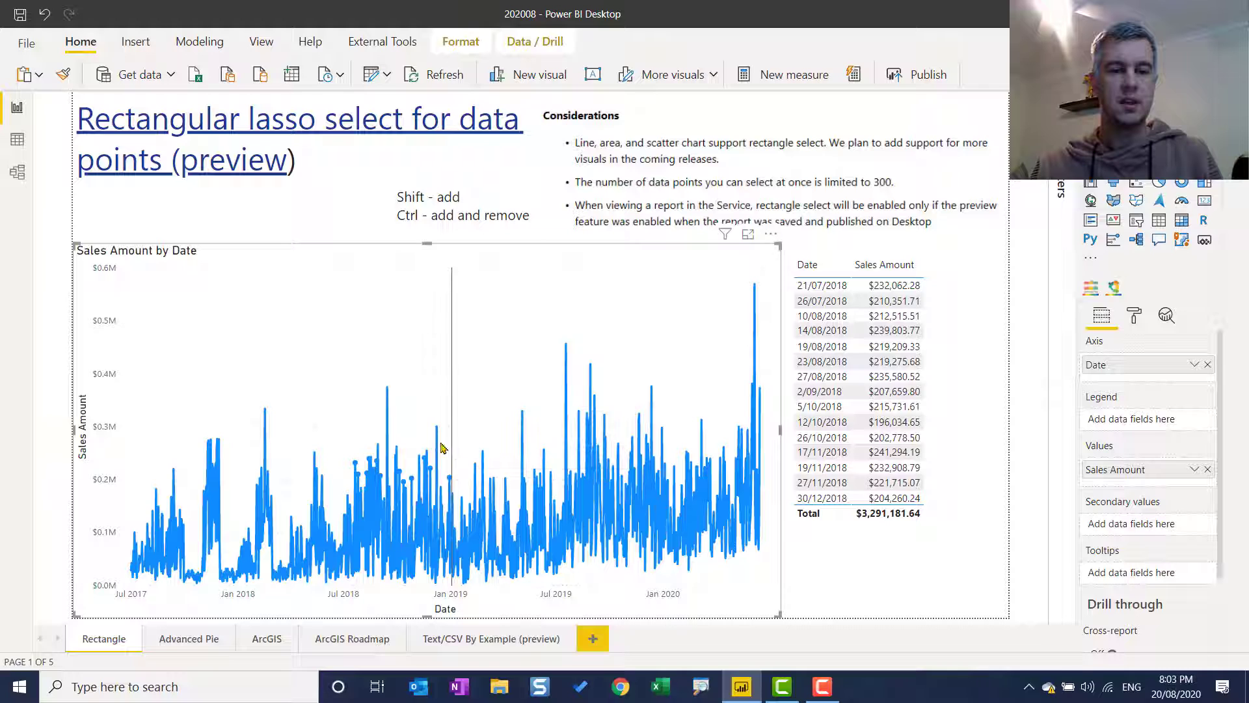
pyautogui.moveTo(354, 384); pyautogui.dragTo(410, 476)
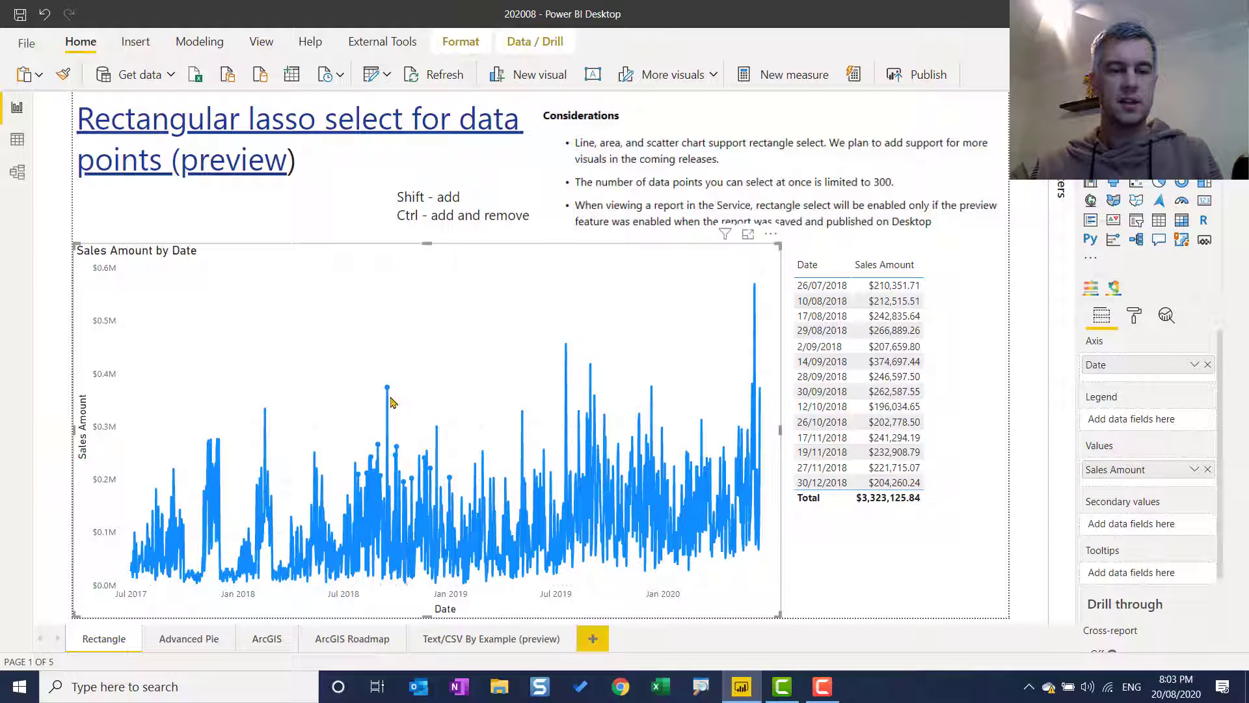
pyautogui.moveTo(376, 369); pyautogui.dragTo(454, 442)
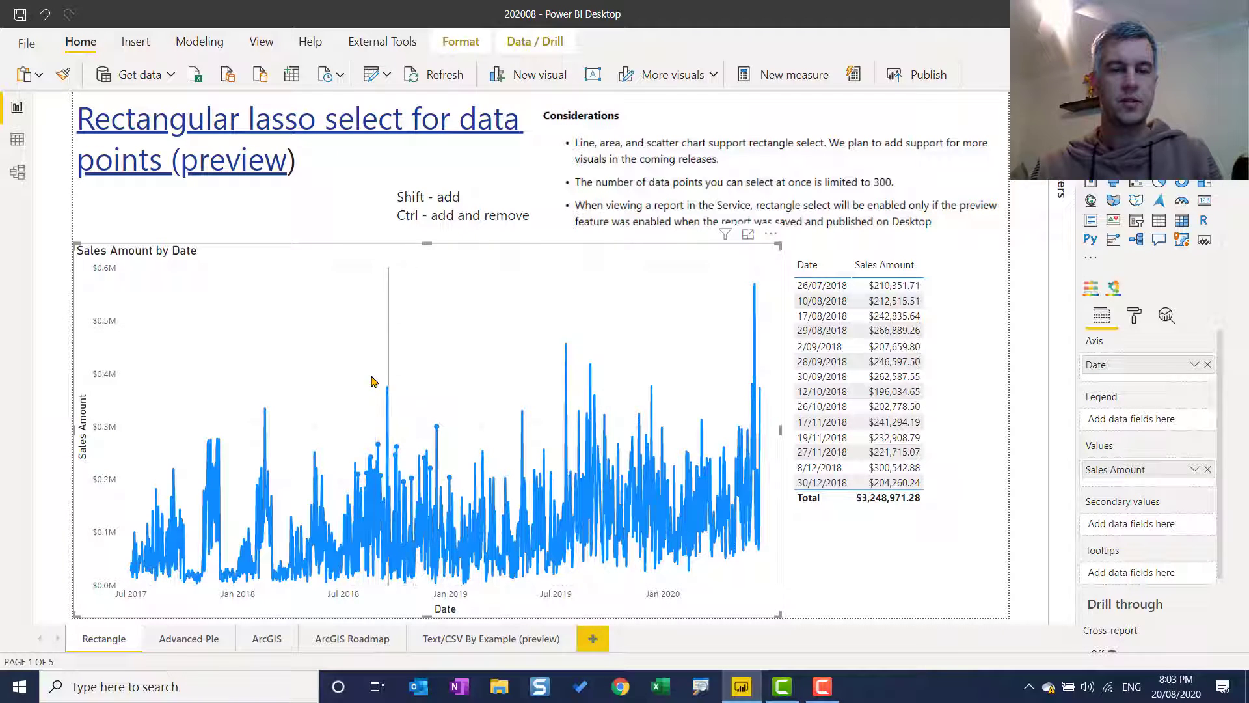
pyautogui.moveTo(375, 362); pyautogui.dragTo(449, 447)
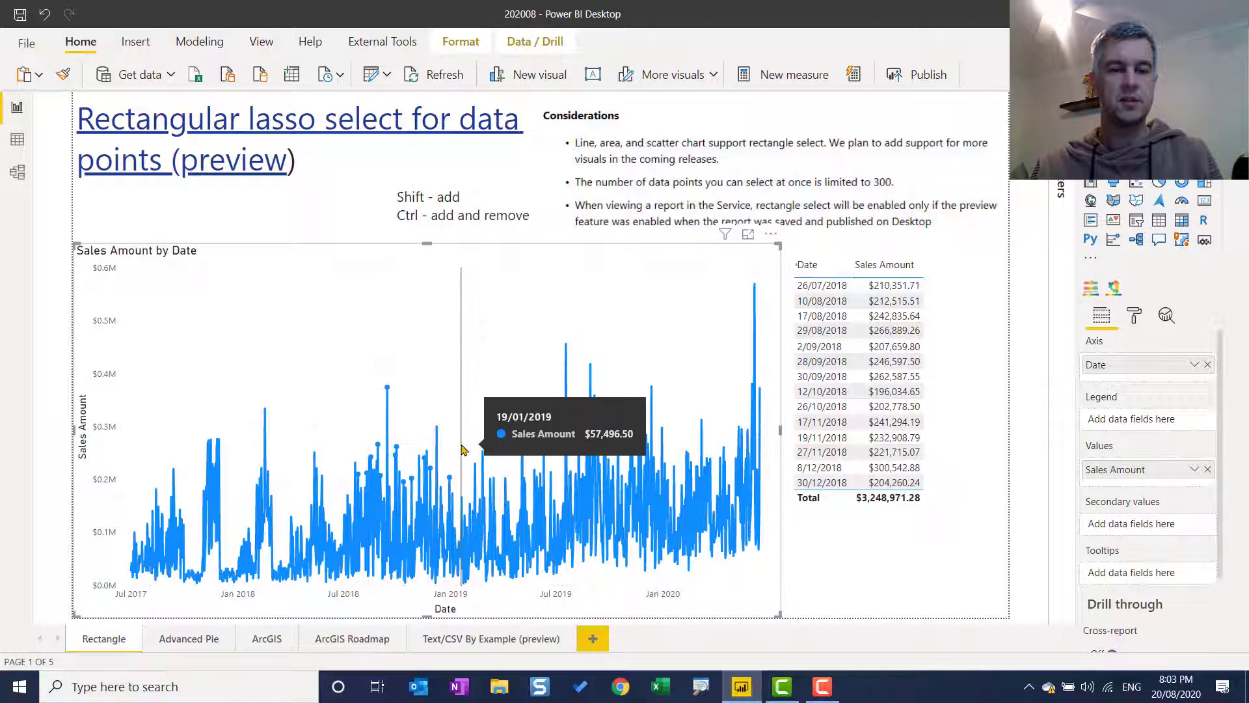
pyautogui.click(371, 313)
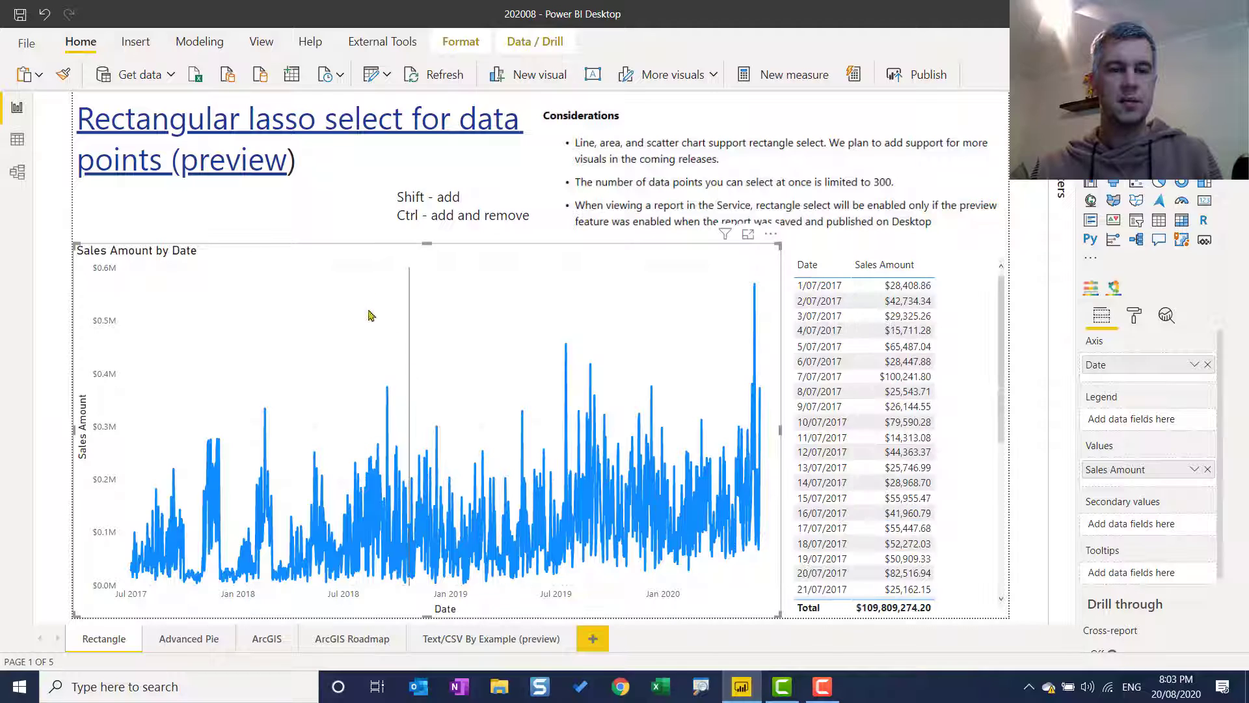
pyautogui.click(376, 218)
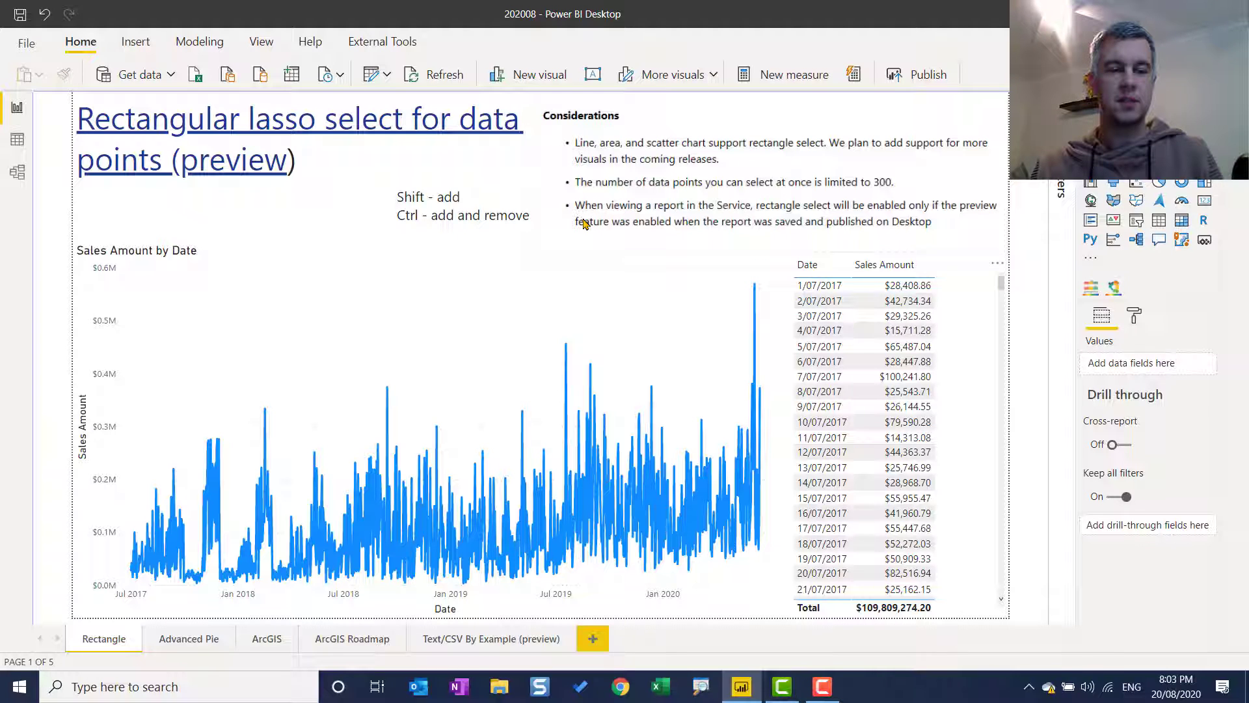
# On the Advanced Pie page, view the Sales Amount by Country donut as a table and return to the chart
pyautogui.click(190, 640)
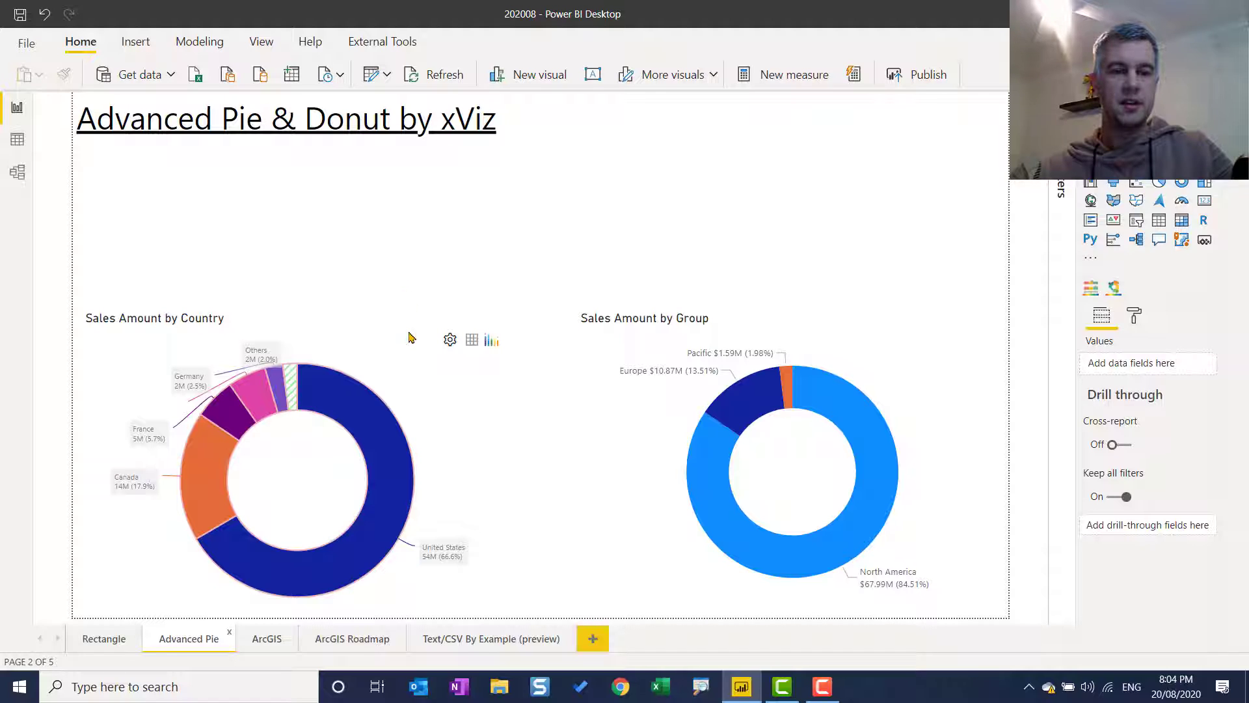
pyautogui.click(473, 343)
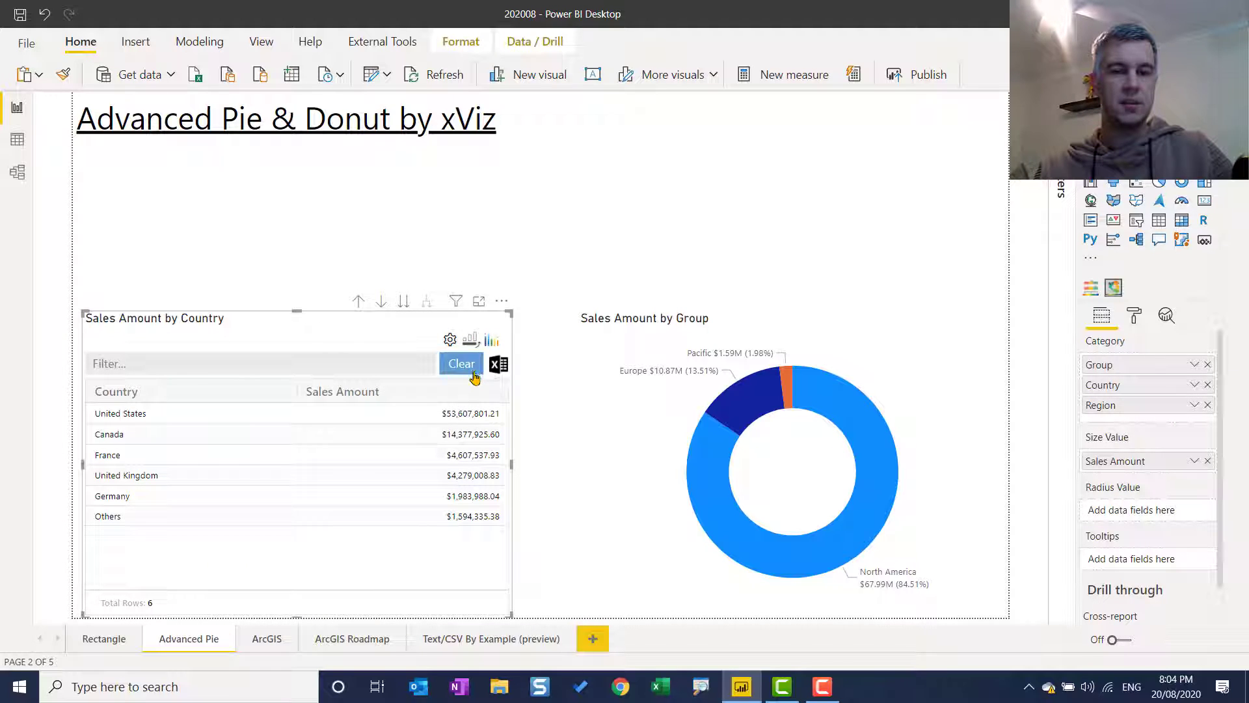
pyautogui.click(470, 342)
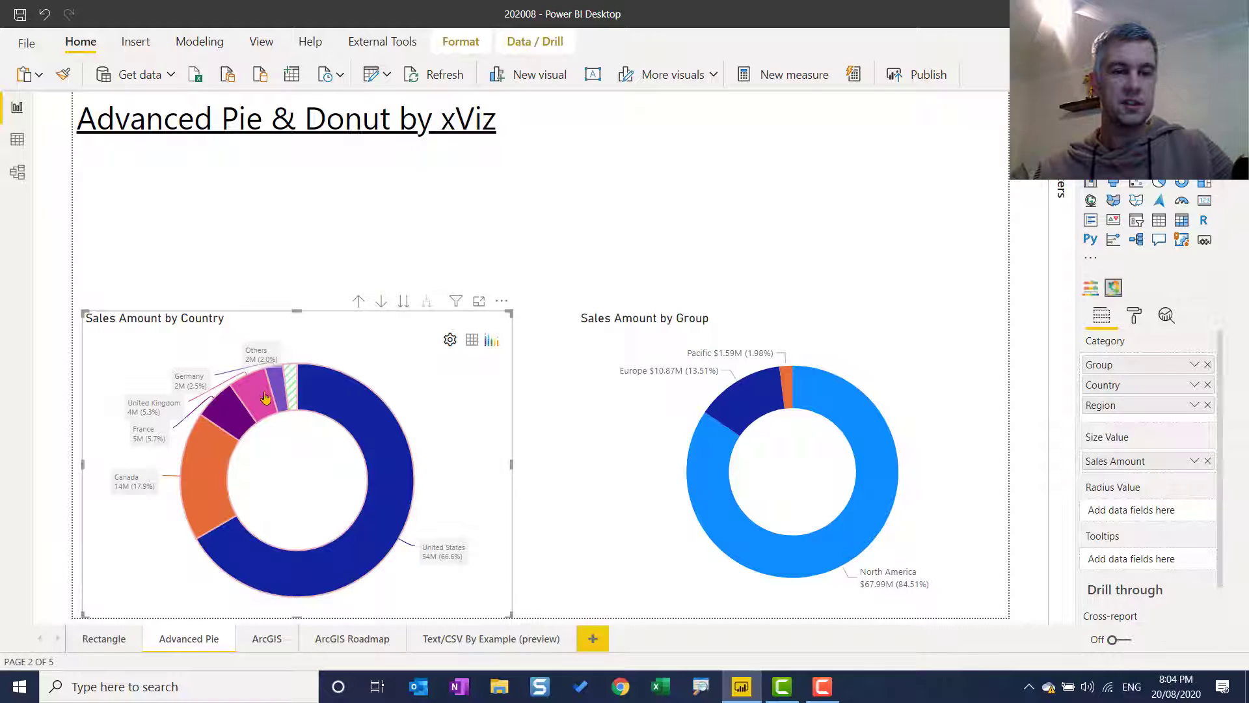
# Set the Sales Amount by Country donut's ranking to Top 2 by Sales Amount, keeping the rest grouped as Others
pyautogui.click(449, 341)
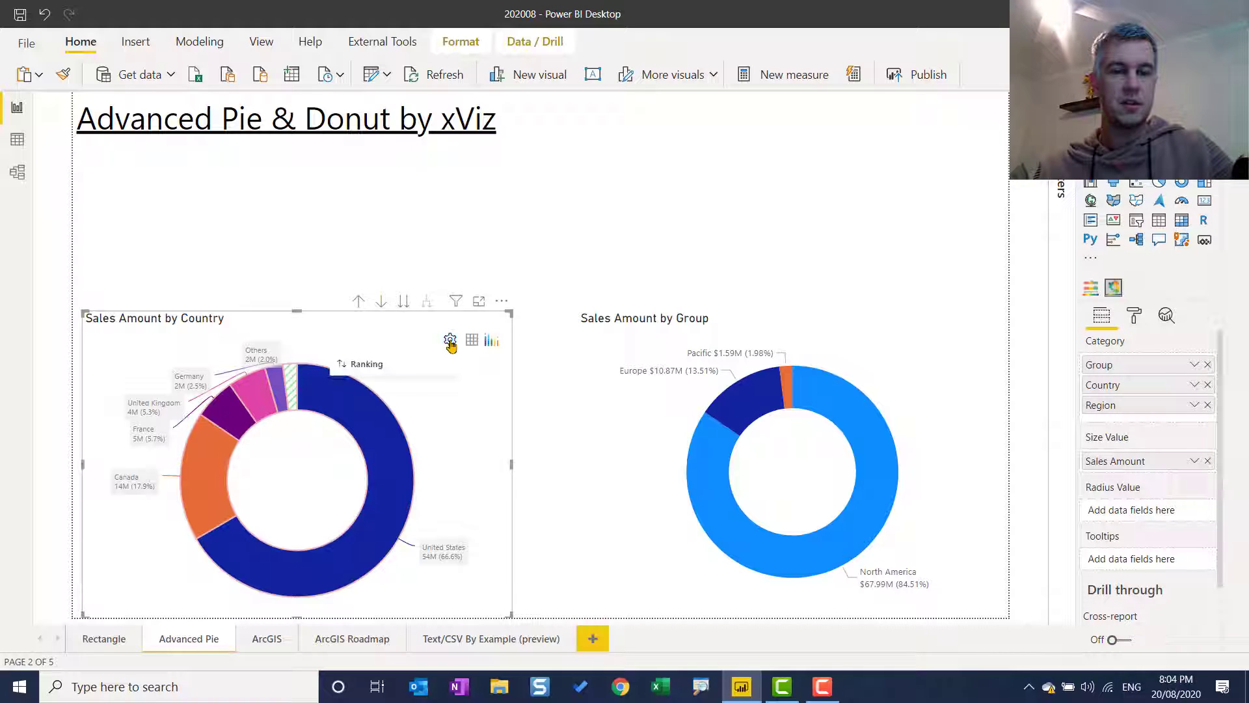
pyautogui.click(397, 364)
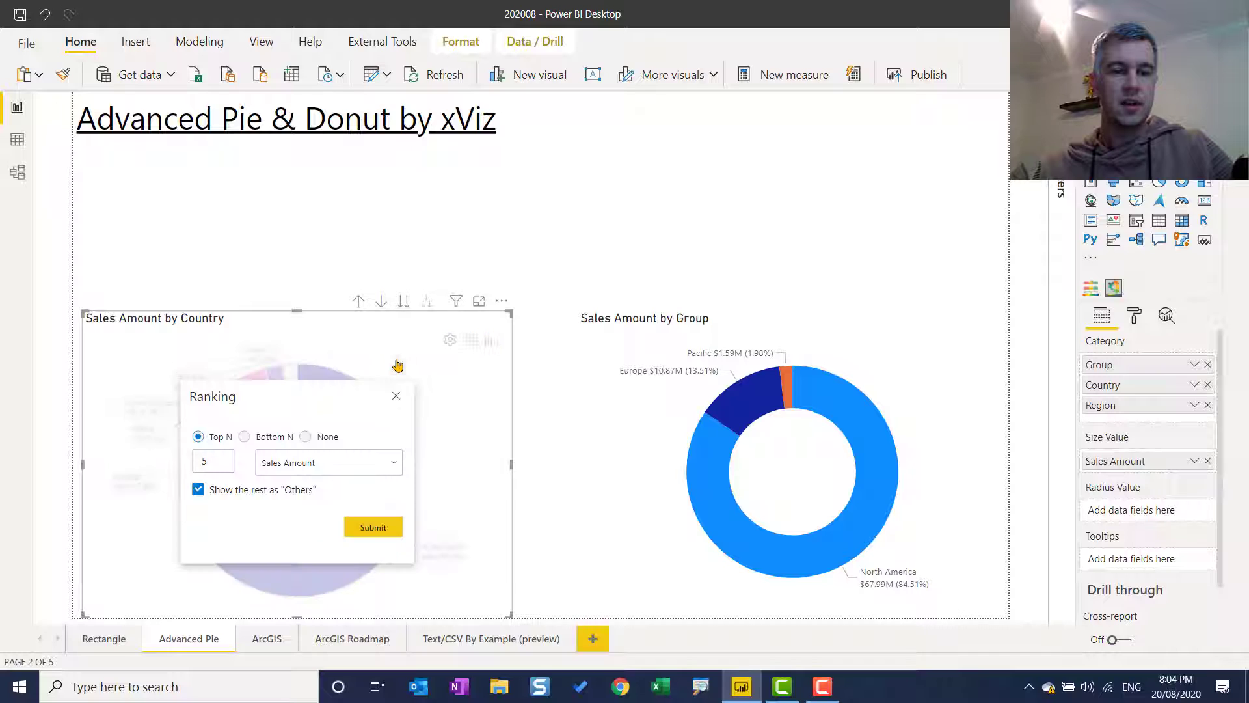
pyautogui.doubleClick(194, 467)
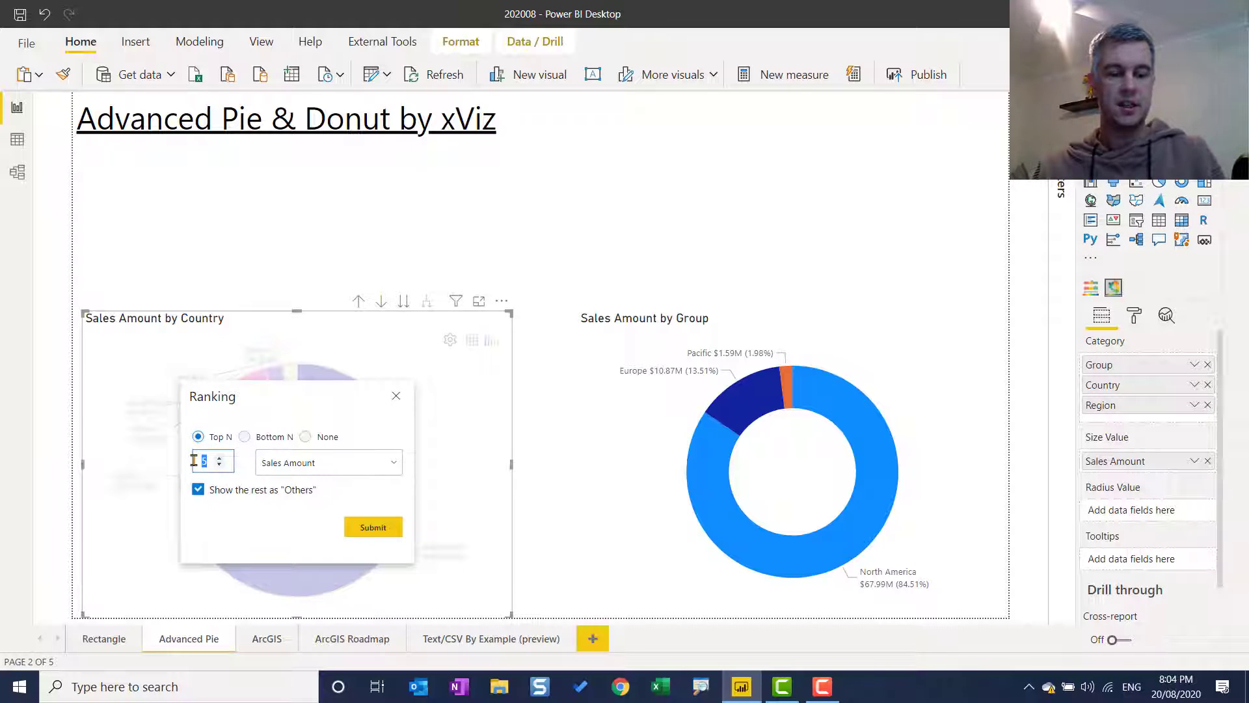
pyautogui.write('2')
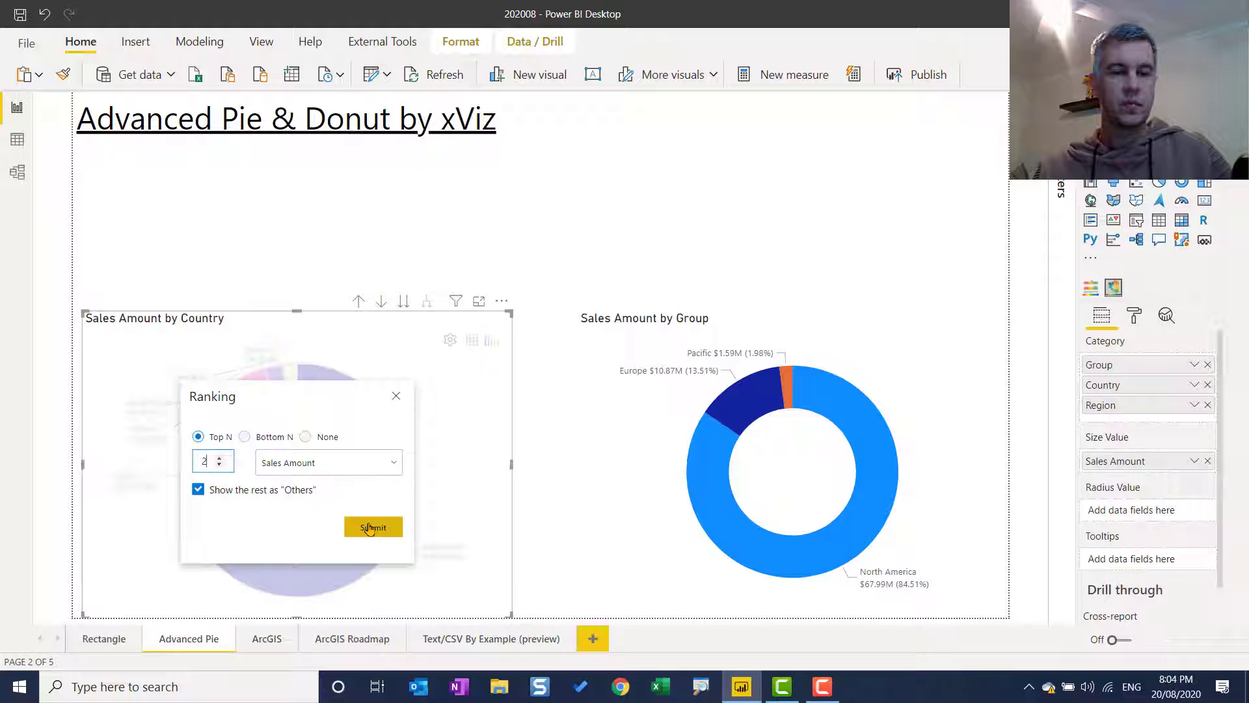
pyautogui.click(370, 528)
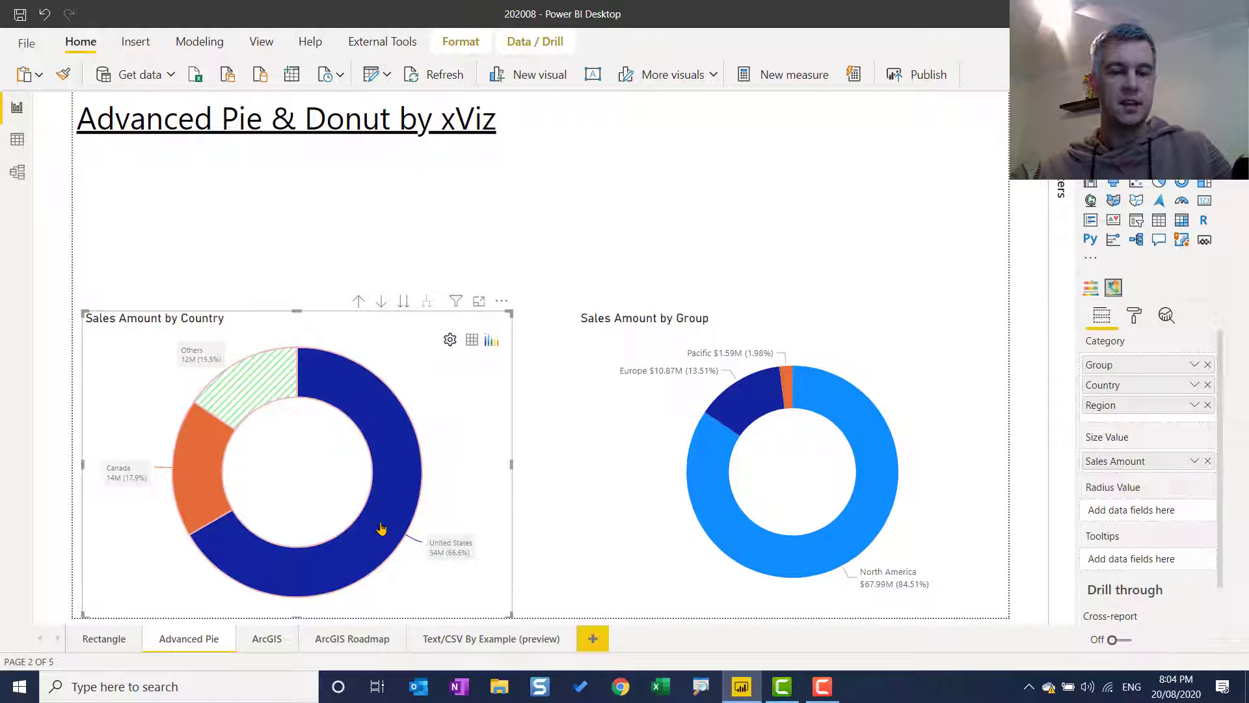
# Check the ranked country data in the donut's table view
pyautogui.moveTo(382, 528)
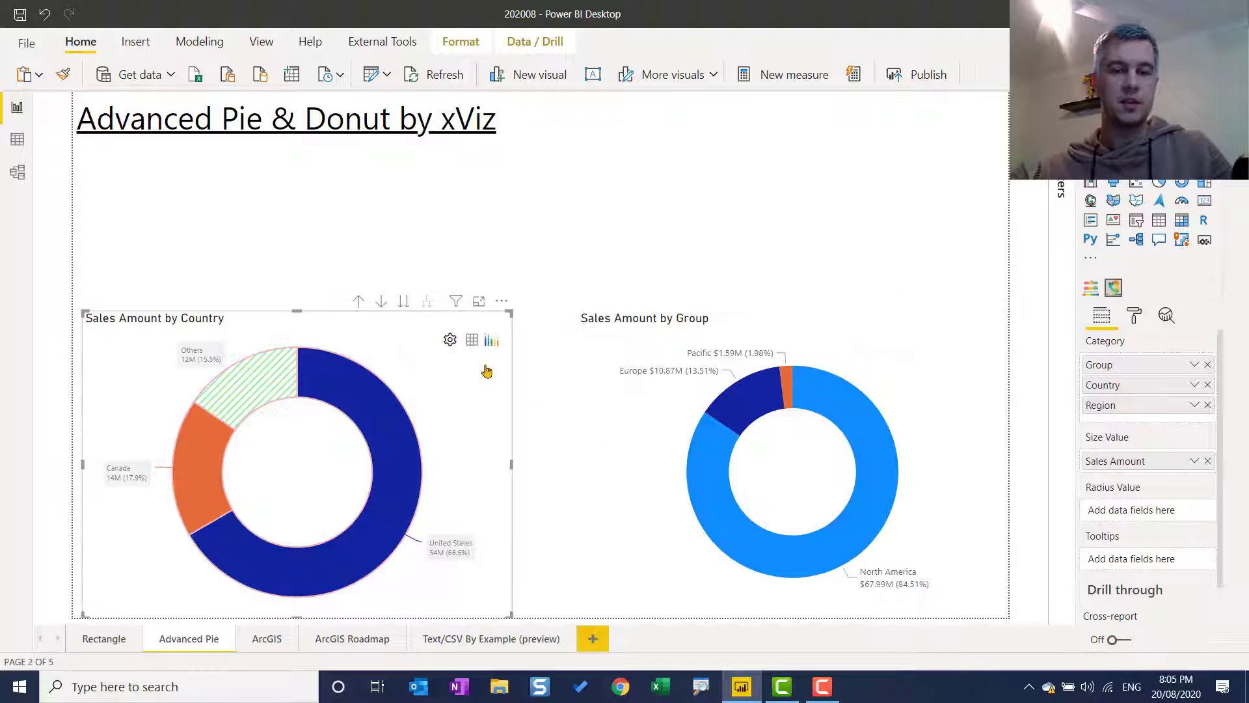
pyautogui.click(471, 341)
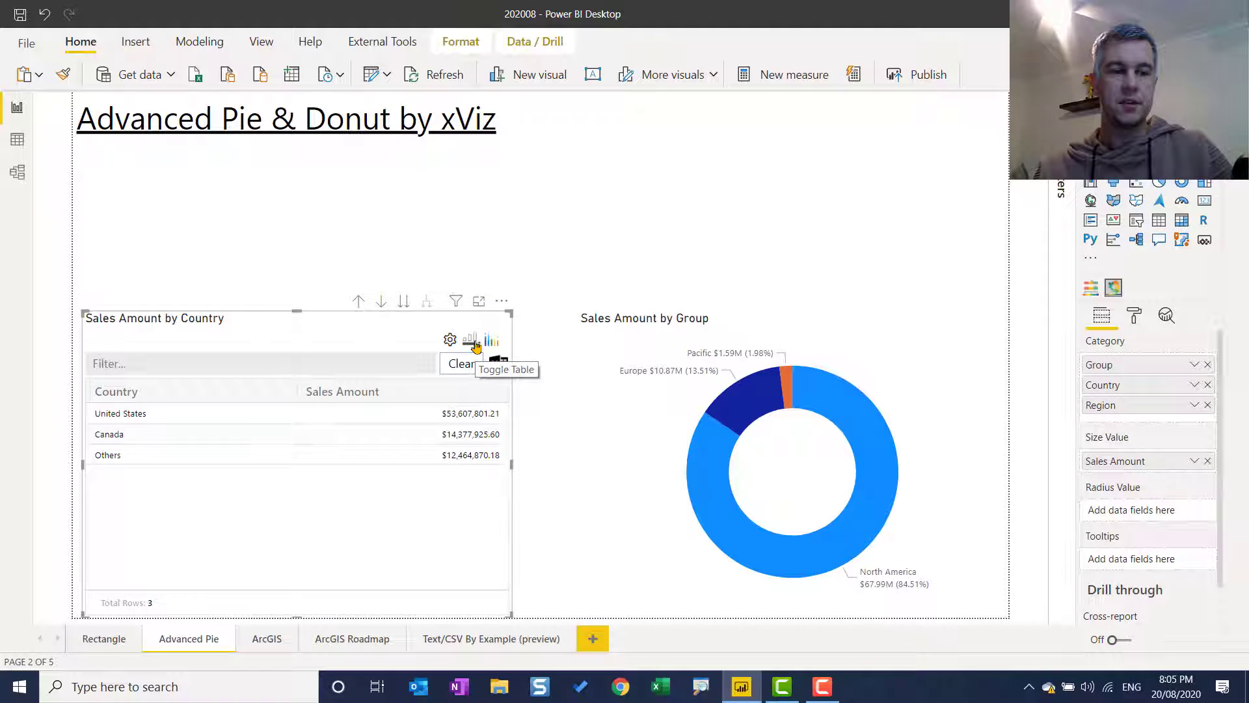
pyautogui.click(473, 341)
pyautogui.click(473, 341)
# On the ArcGIS page, expand the map tools and open the address or place search
pyautogui.click(268, 640)
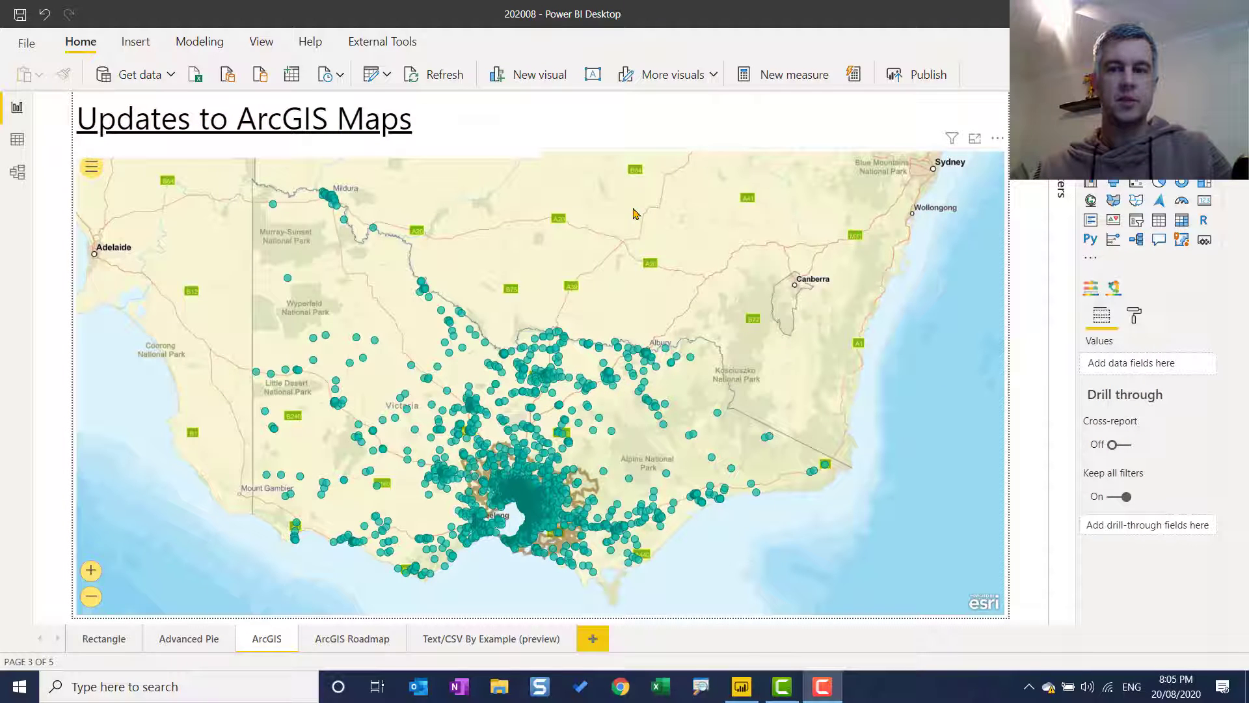
pyautogui.click(1000, 141)
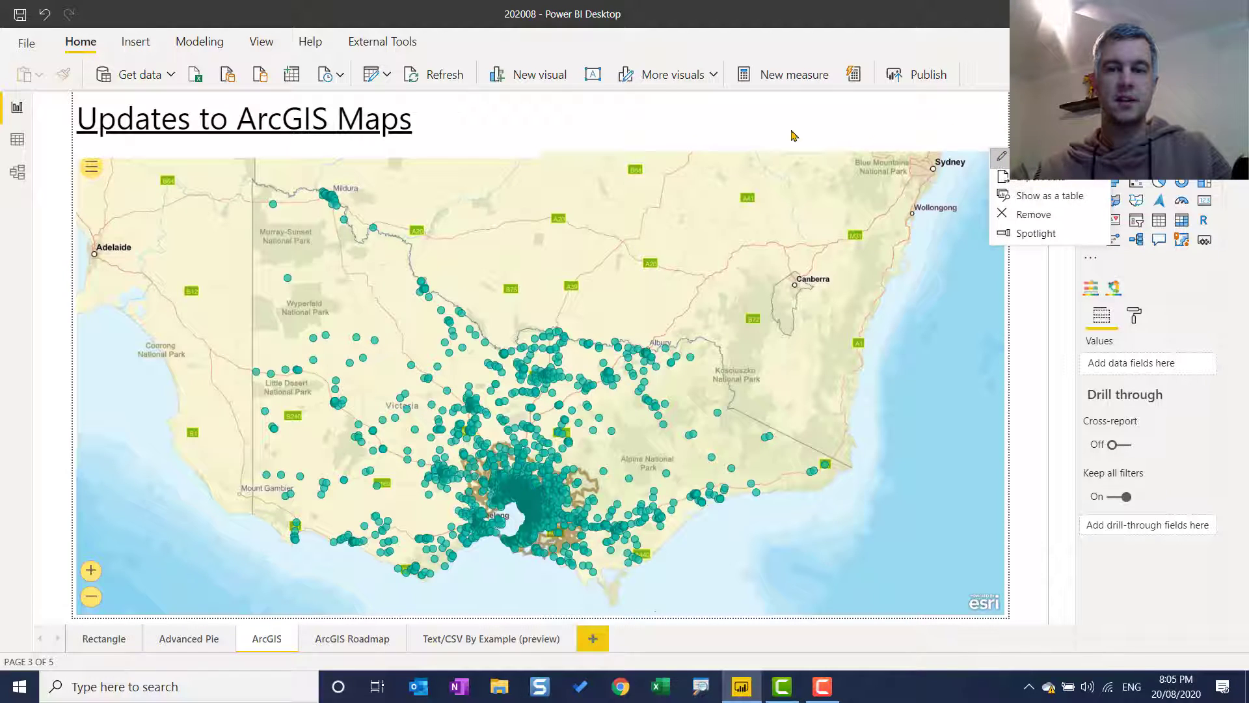
pyautogui.click(870, 145)
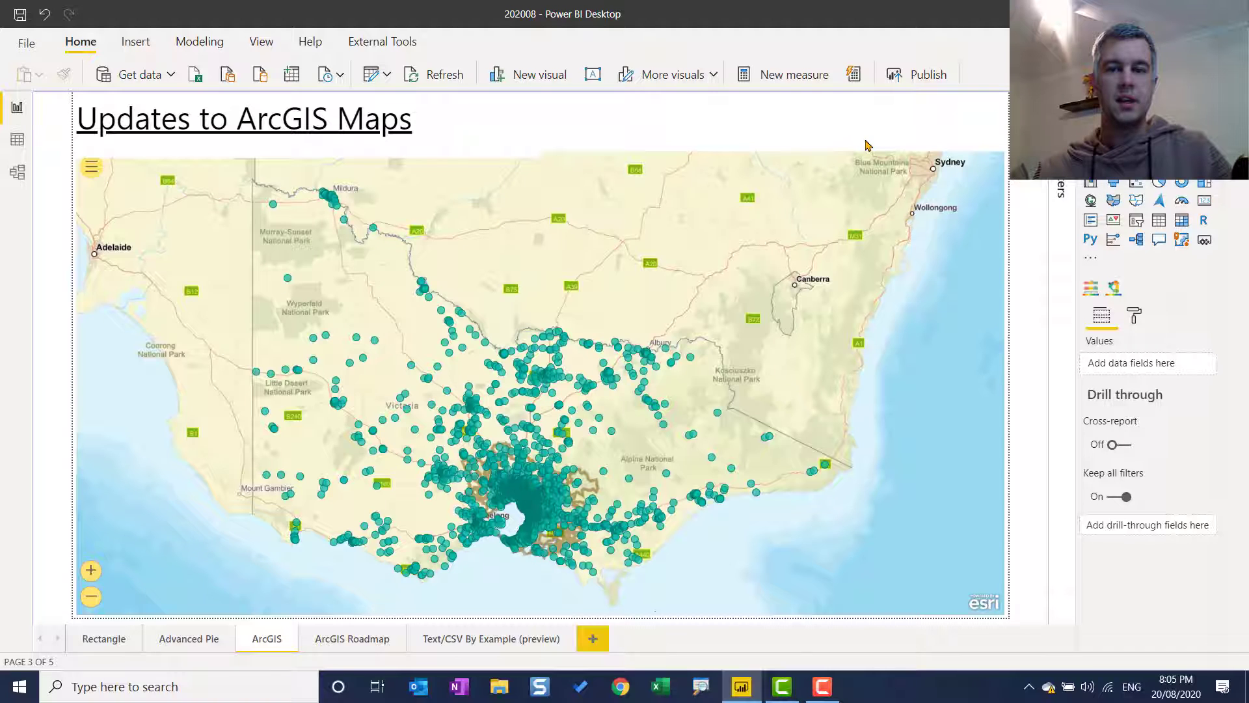
pyautogui.click(92, 171)
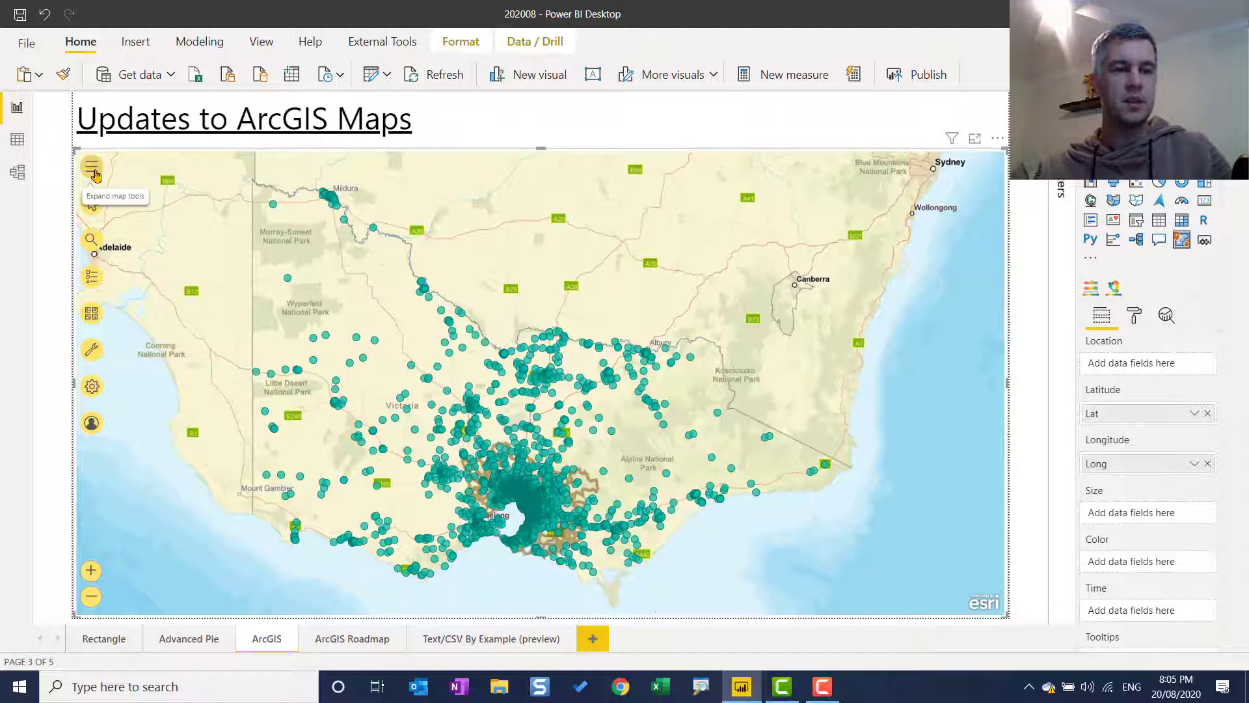
pyautogui.click(93, 243)
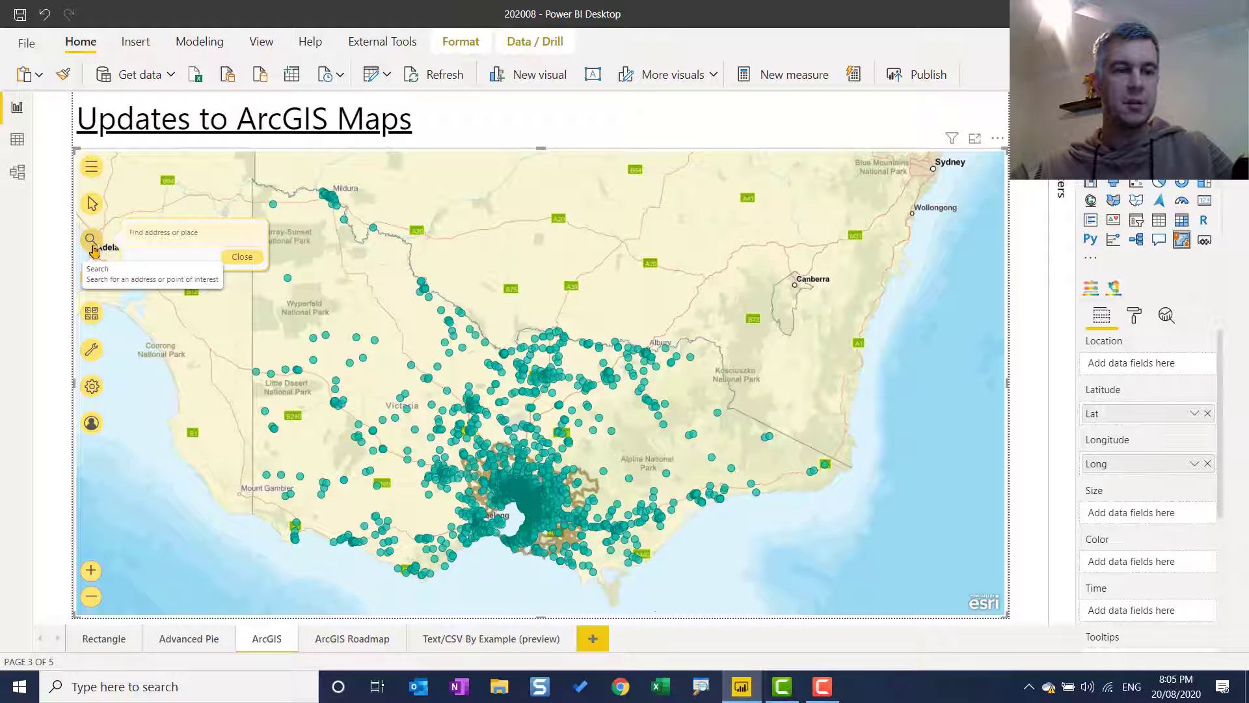
pyautogui.click(67, 270)
pyautogui.click(664, 198)
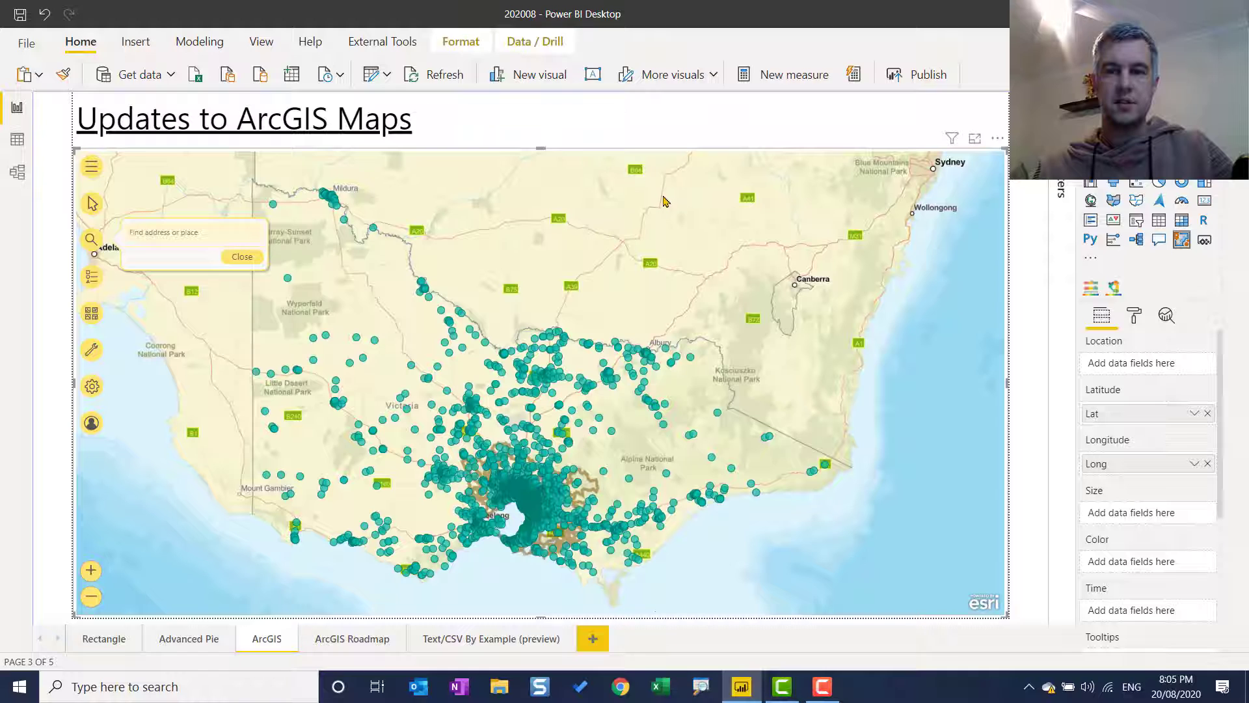
# In the map's Map tools format settings, turn Zoom tools off and Lock extent on
pyautogui.click(1134, 317)
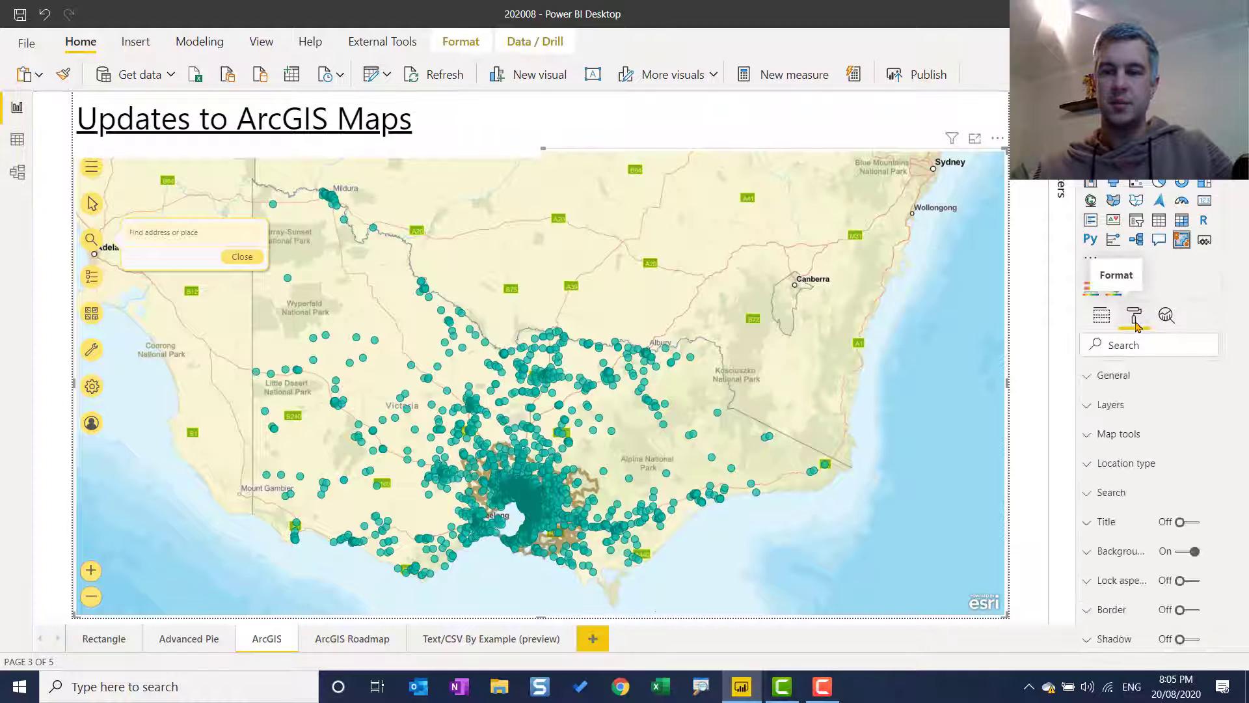
pyautogui.click(1151, 408)
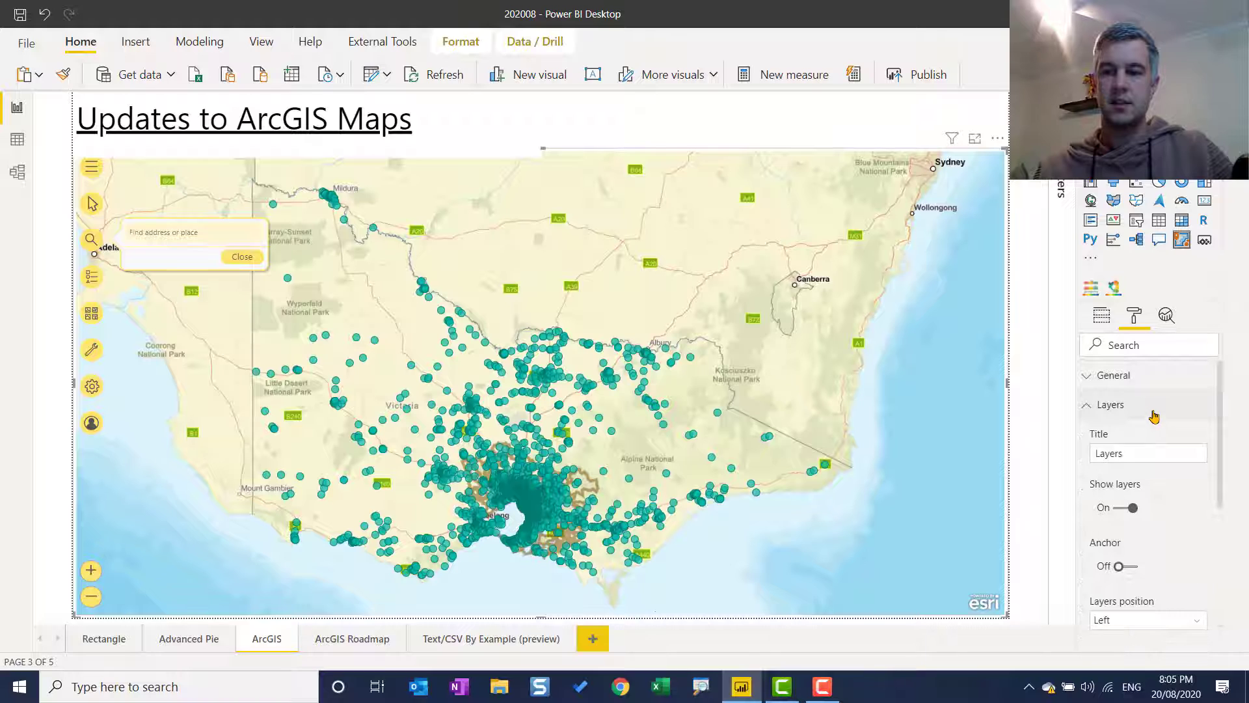
pyautogui.click(1152, 408)
pyautogui.click(1143, 436)
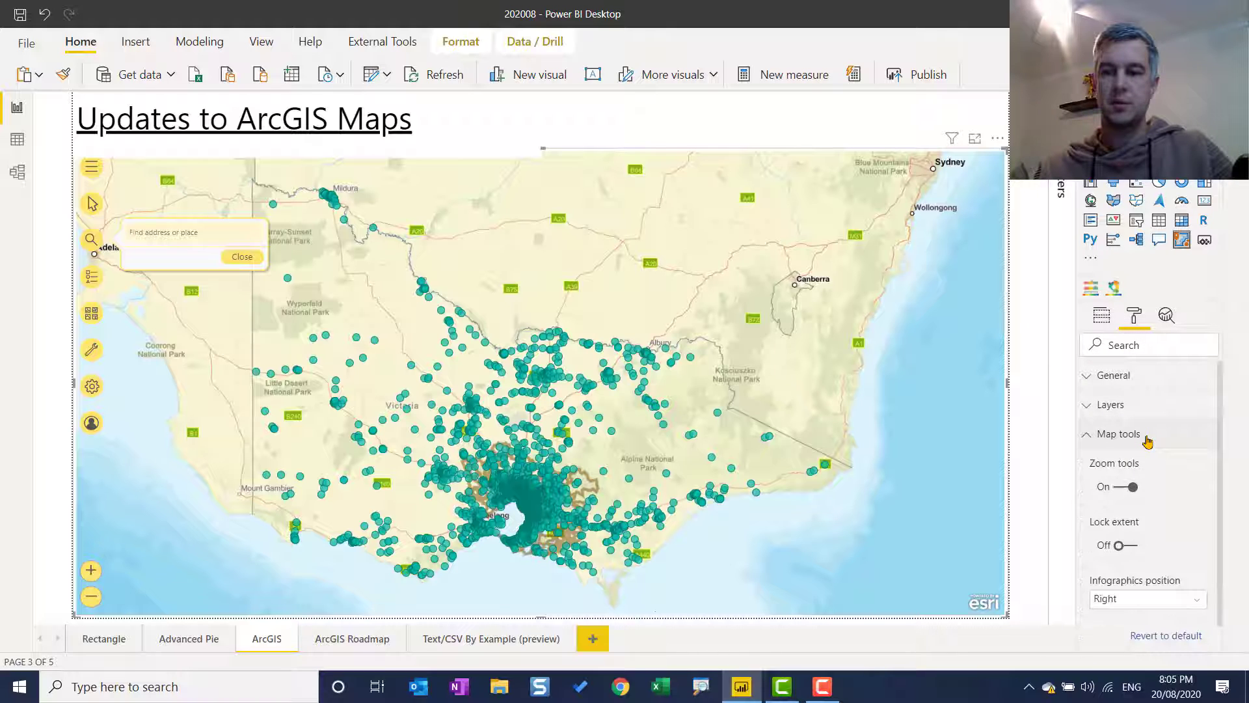
pyautogui.click(1119, 546)
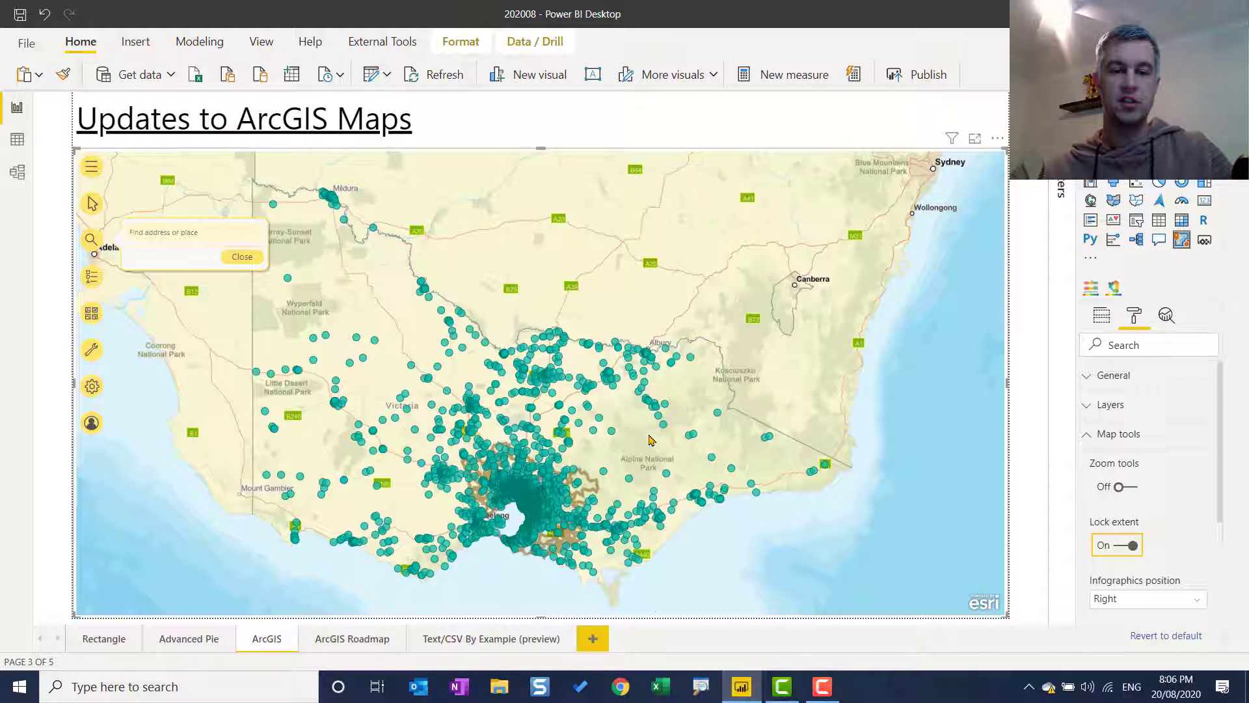
# Turn Lock extent off, and switch the map's Zoom tools on and off again
pyautogui.click(1127, 547)
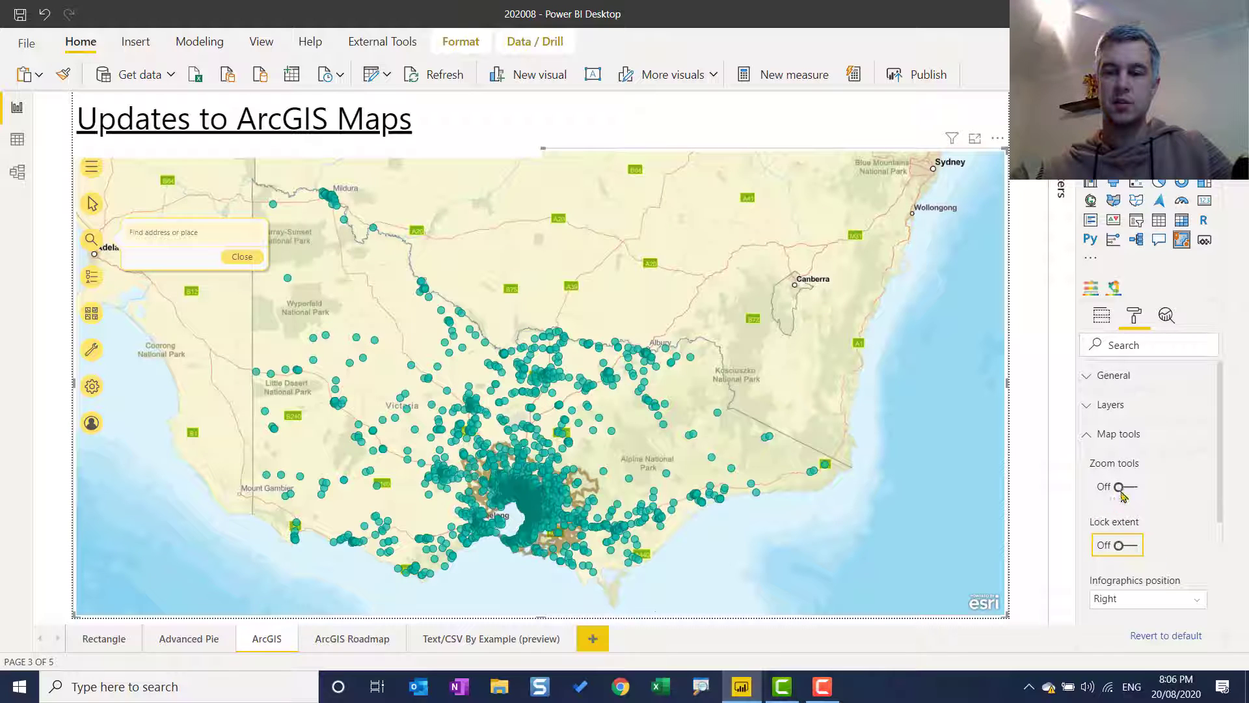
pyautogui.click(1125, 488)
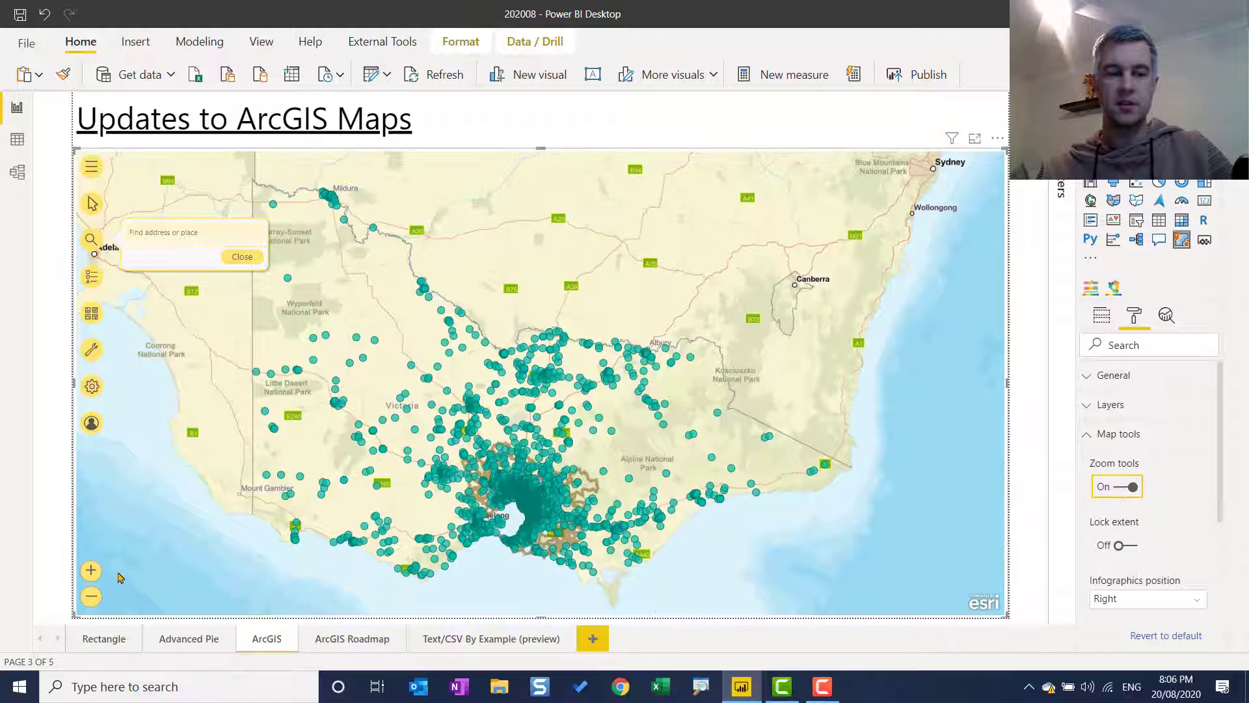
pyautogui.click(1124, 489)
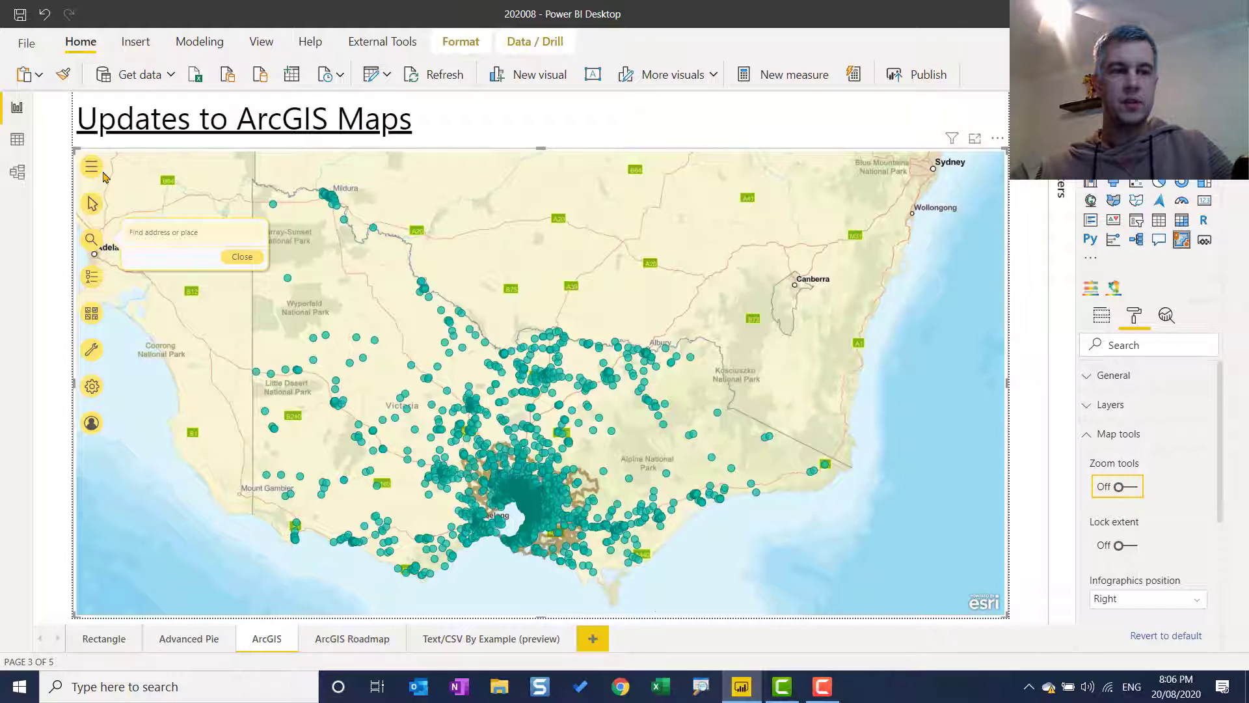
# Deselect the map and view the ArcGIS Roadmap report page
pyautogui.click(53, 508)
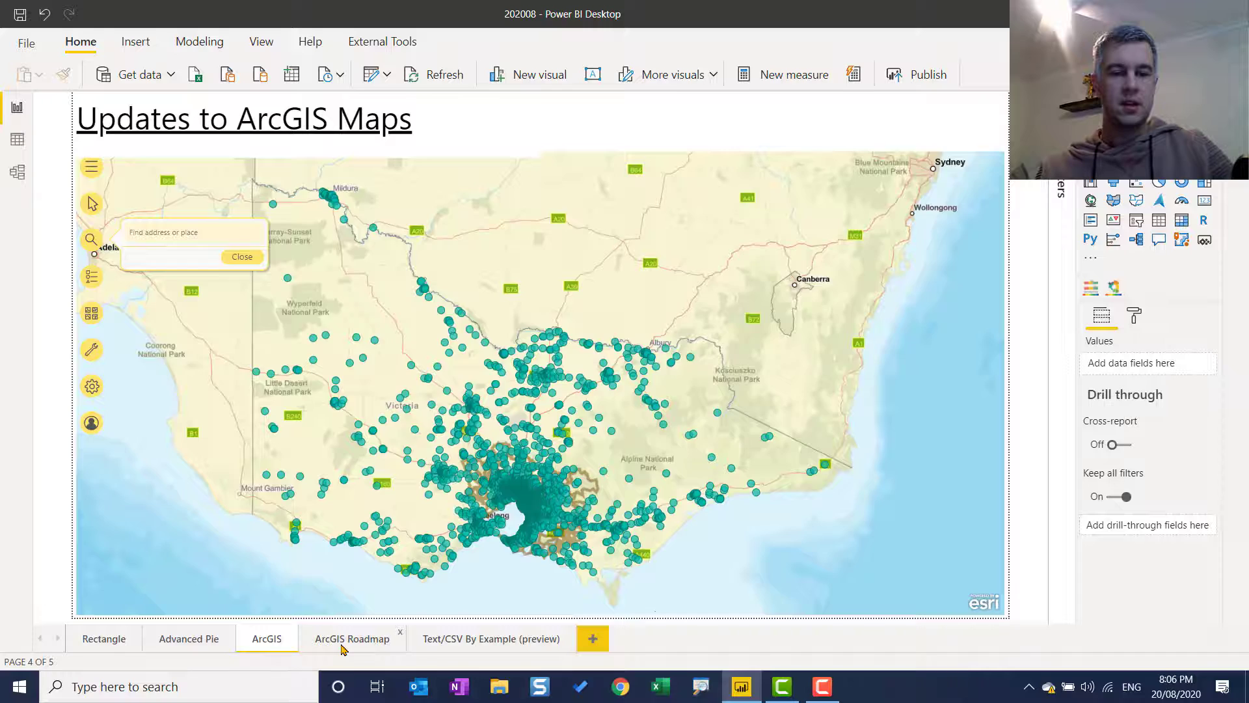
pyautogui.click(343, 645)
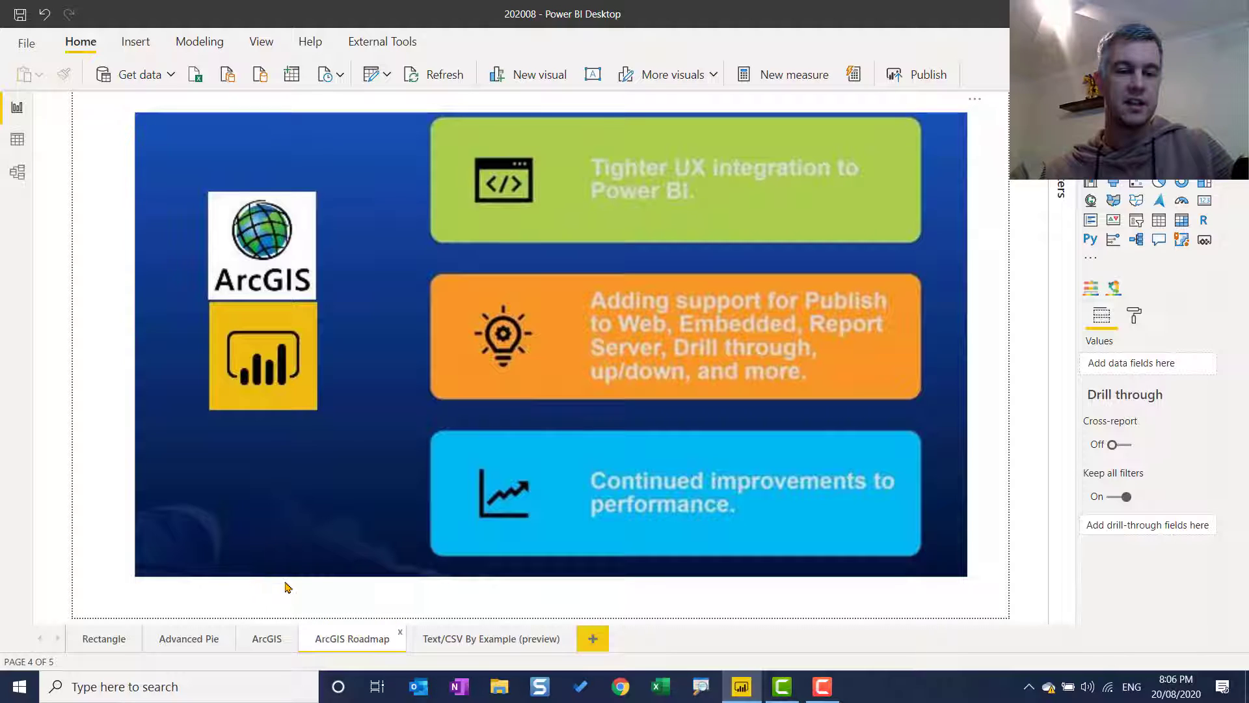
# From the Text/CSV By Example (preview) page, connect to the Text file document in Downloads and start extracting a table using examples
pyautogui.click(482, 643)
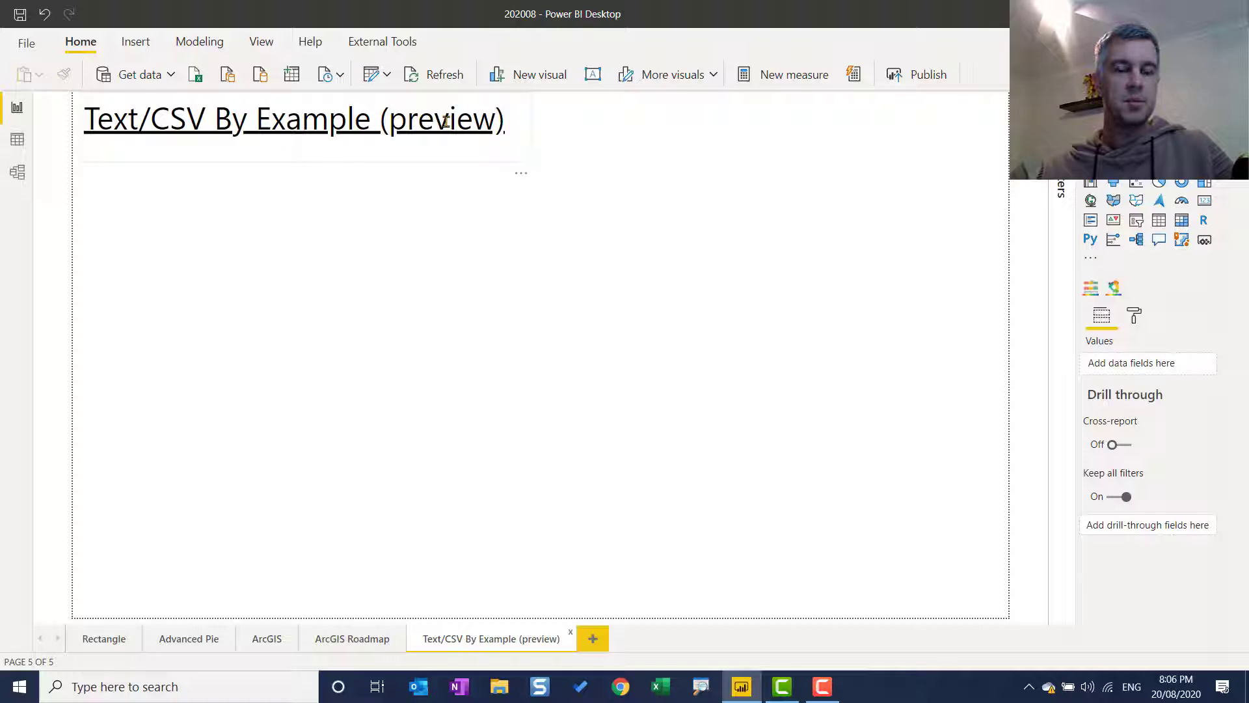
pyautogui.click(171, 74)
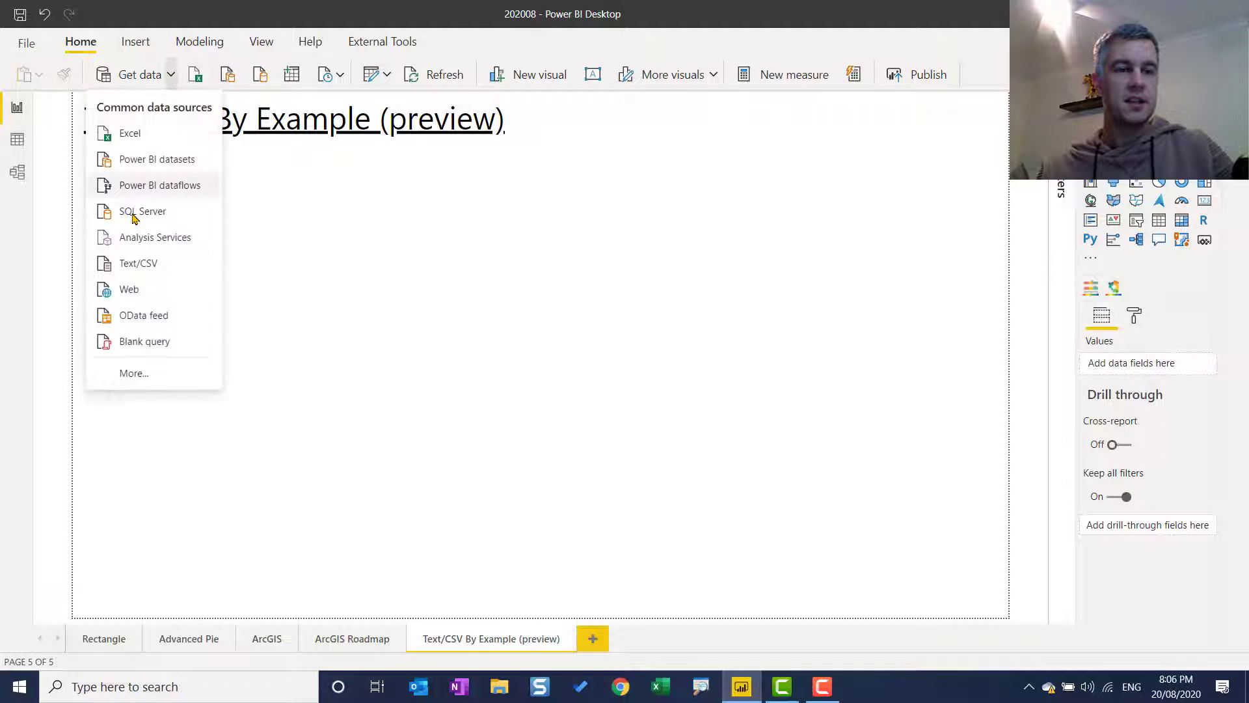
pyautogui.click(154, 264)
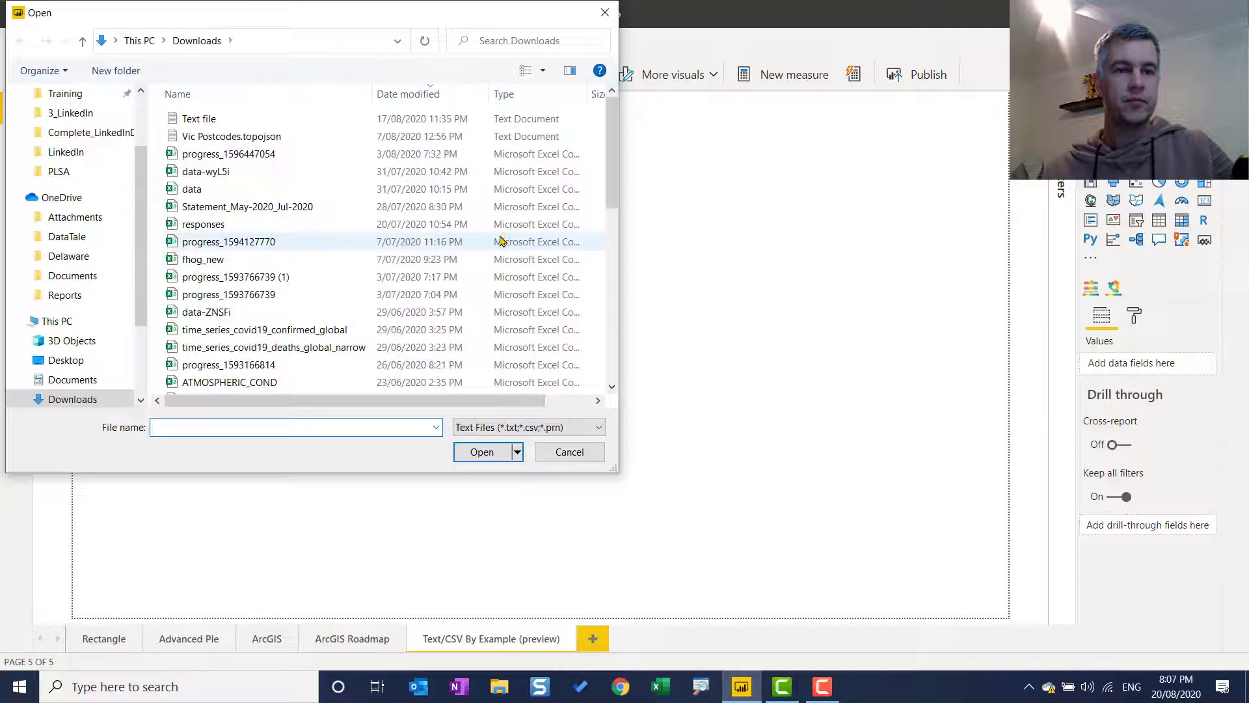
pyautogui.doubleClick(196, 118)
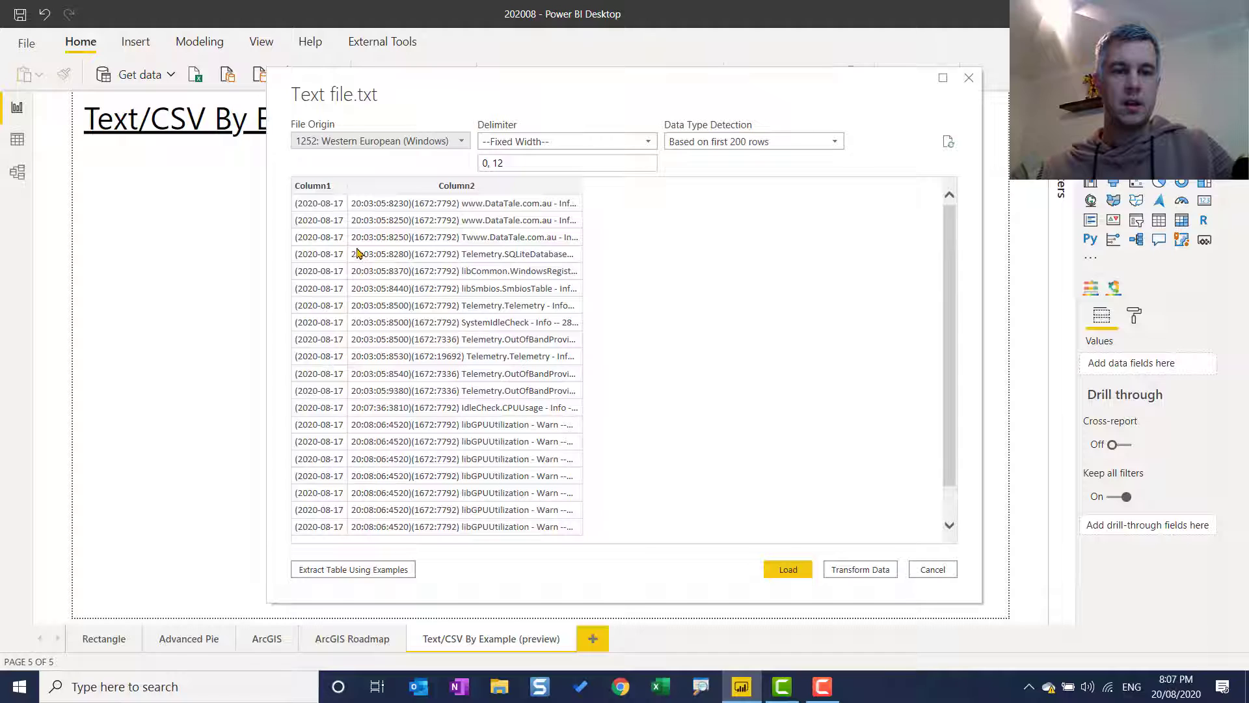
pyautogui.click(389, 569)
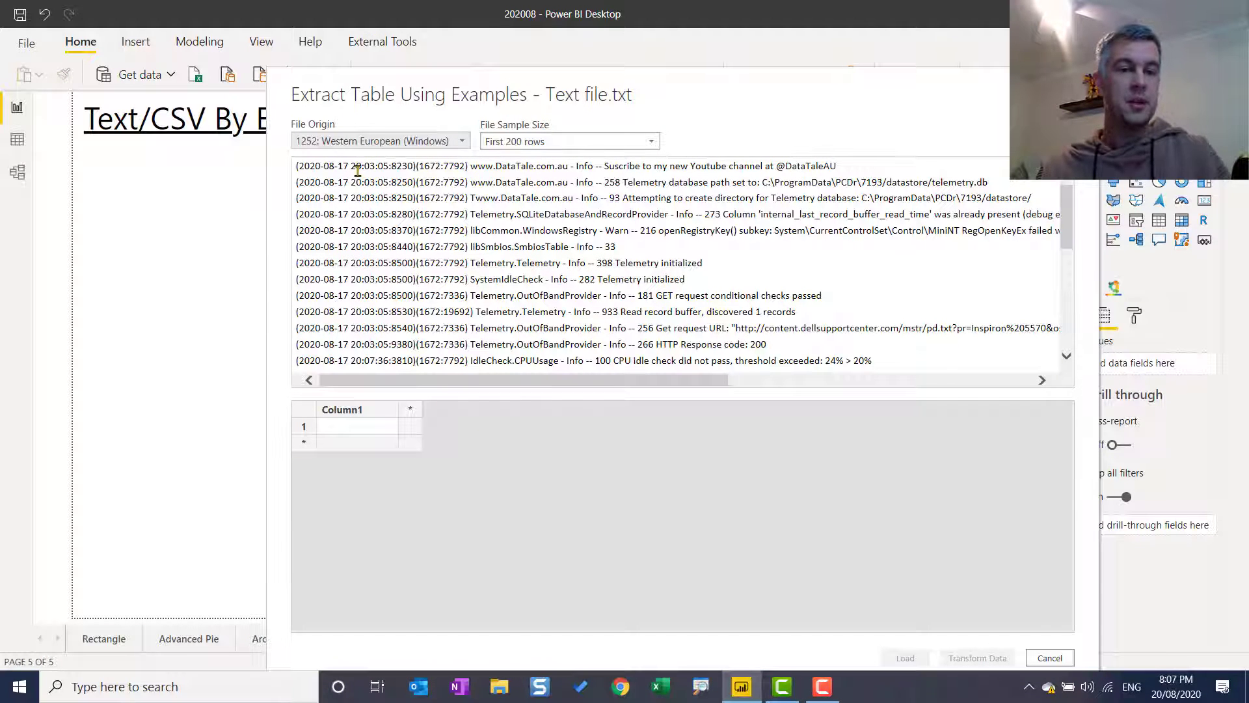
# Highlight the date and web address in the first preview line, and give Column1 the example value 2020-08-17
pyautogui.moveTo(351, 166); pyautogui.dragTo(297, 167)
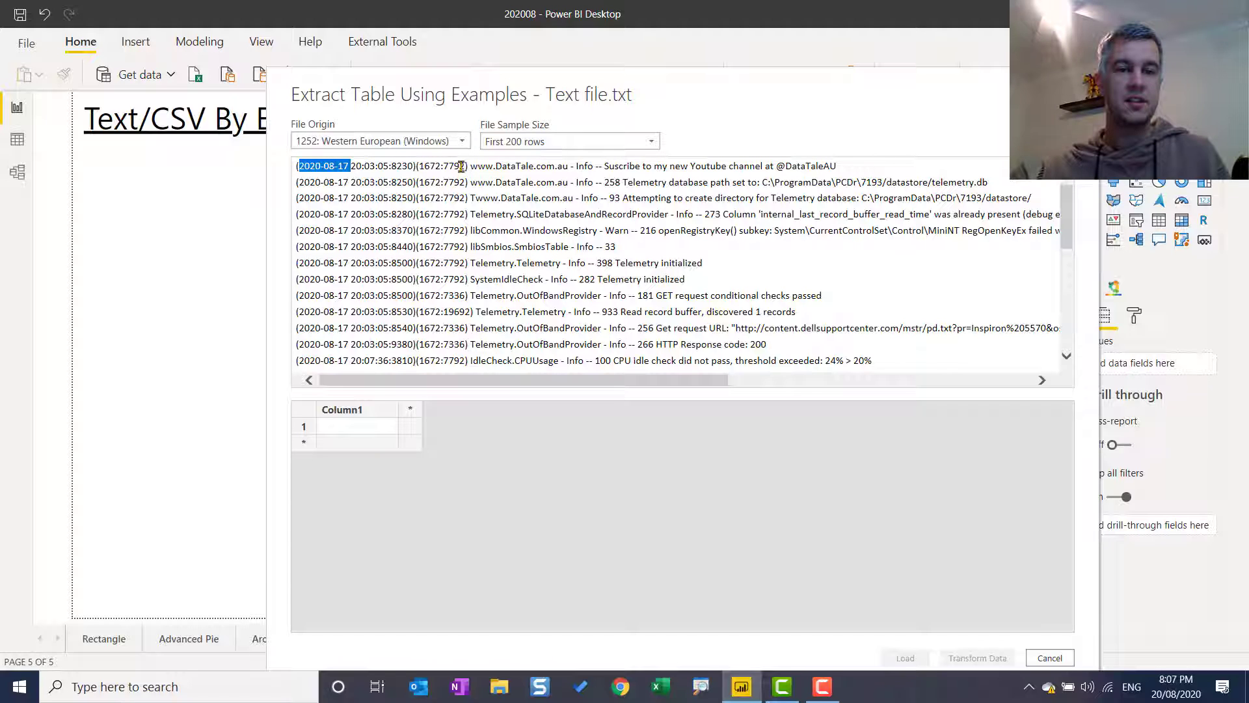
pyautogui.moveTo(469, 167); pyautogui.dragTo(571, 168)
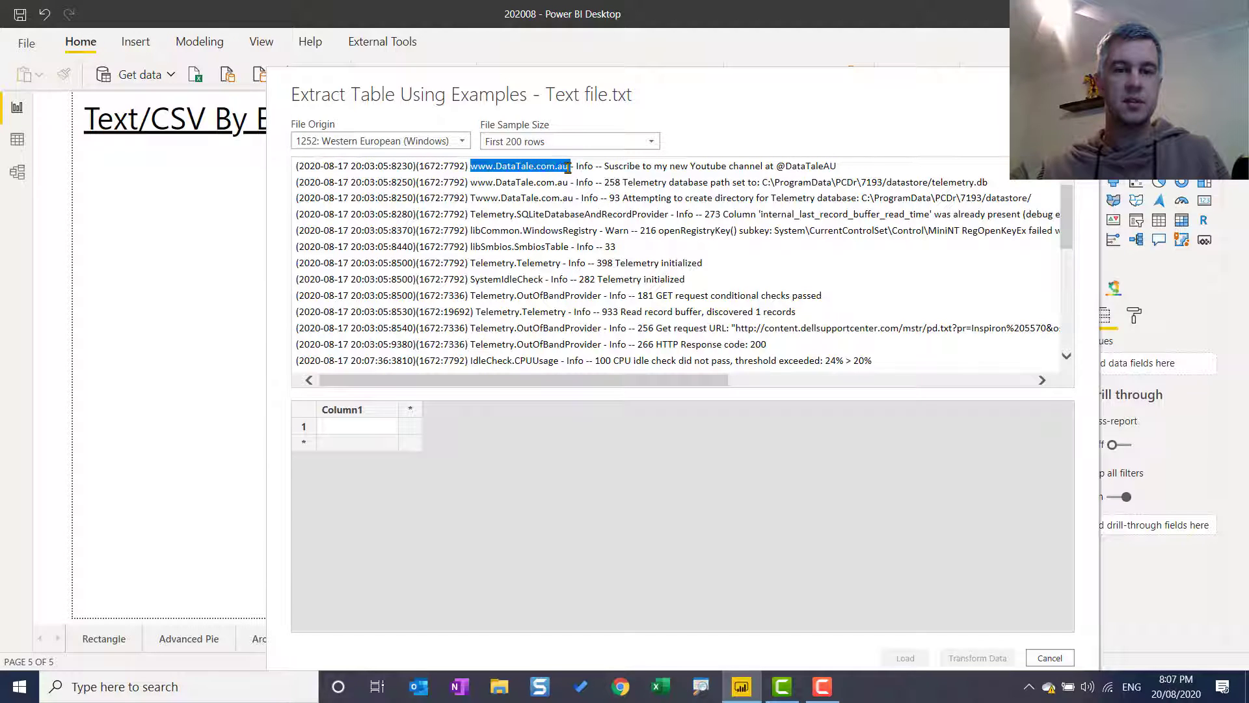
pyautogui.click(363, 431)
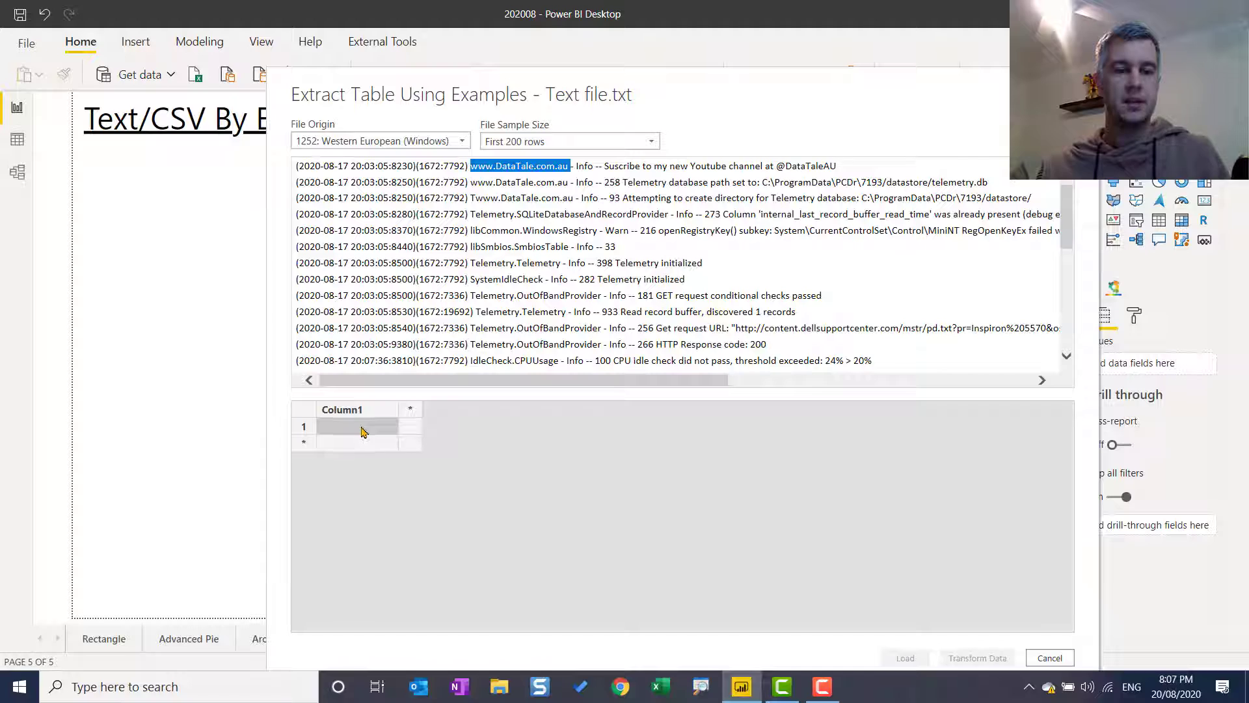
pyautogui.write('2020')
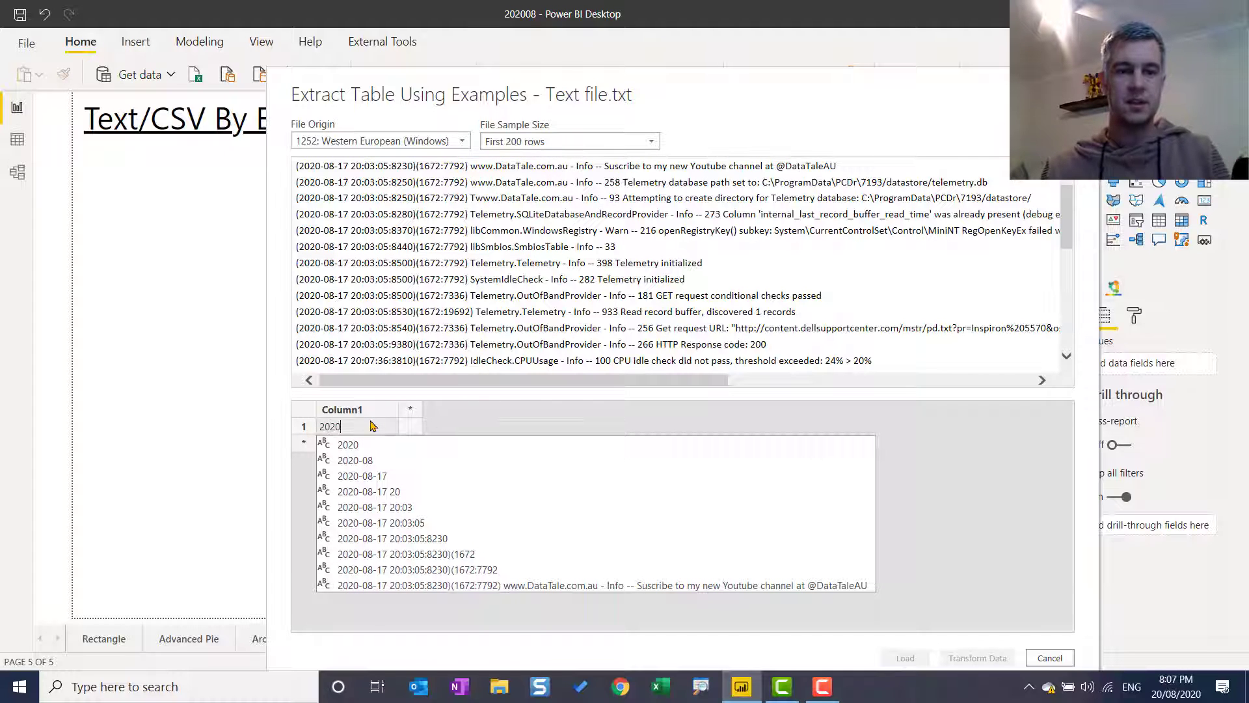
pyautogui.click(381, 479)
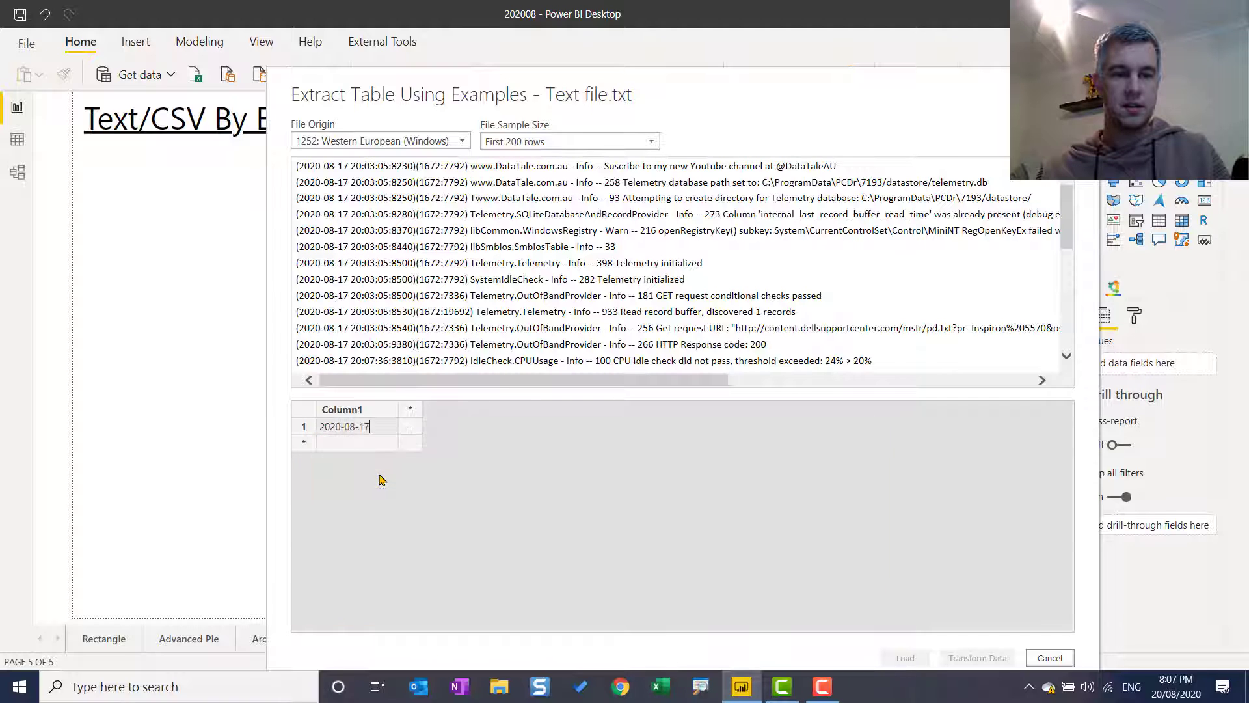
pyautogui.click(408, 428)
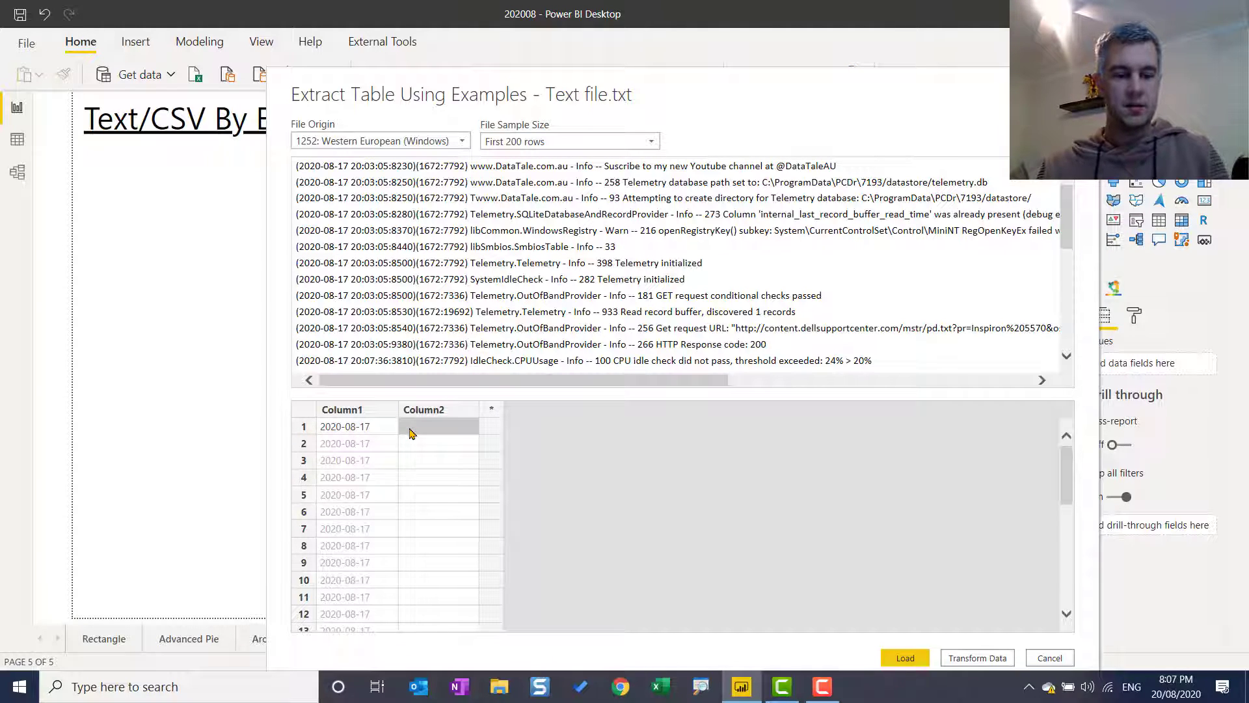
pyautogui.write('www.da')
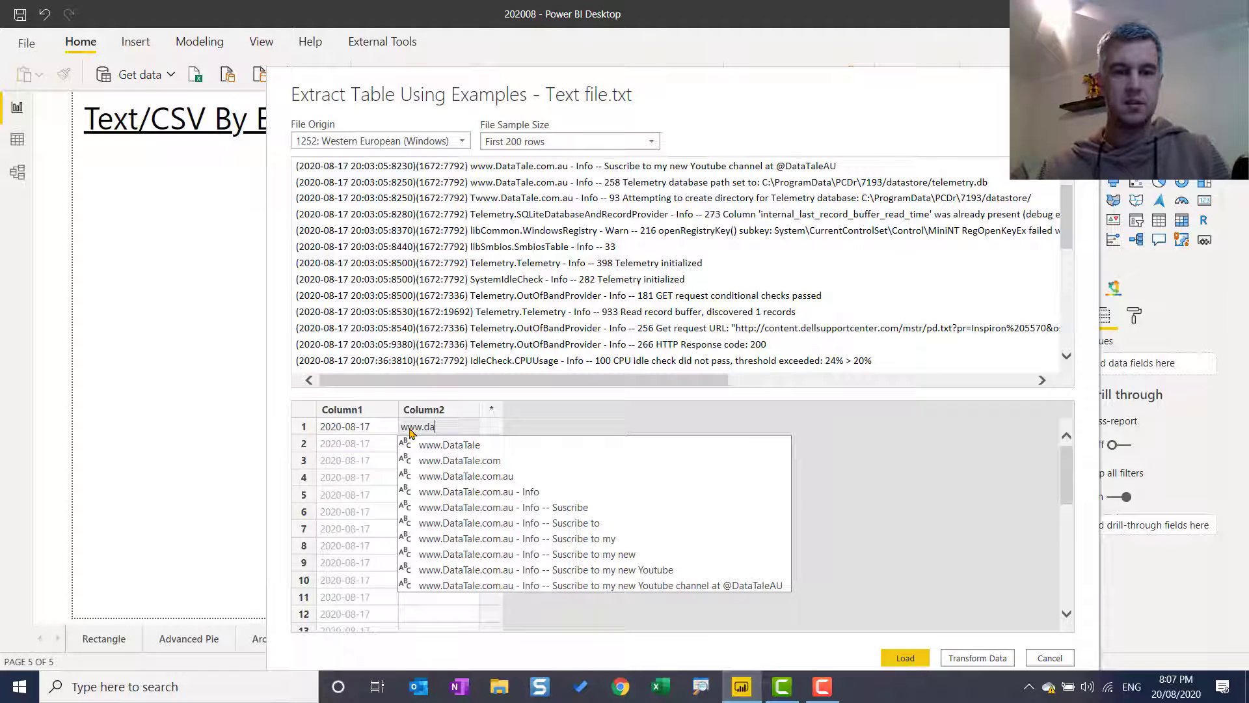
pyautogui.click(473, 477)
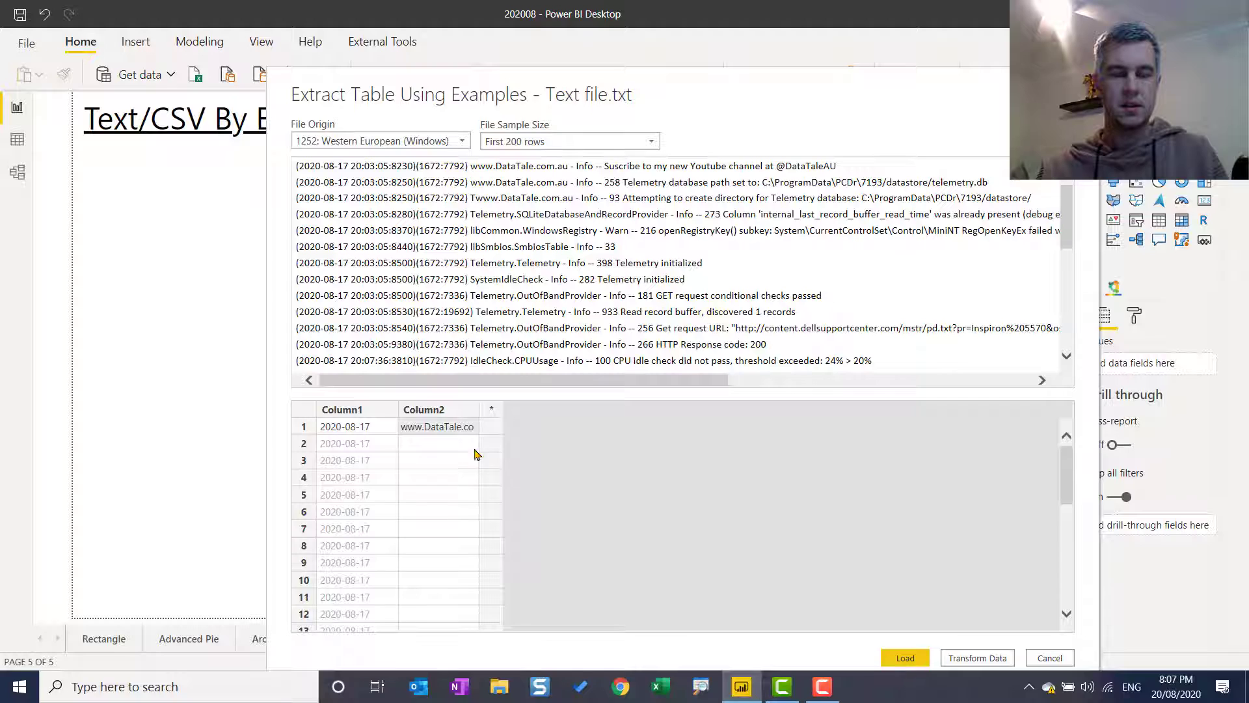
pyautogui.click(490, 429)
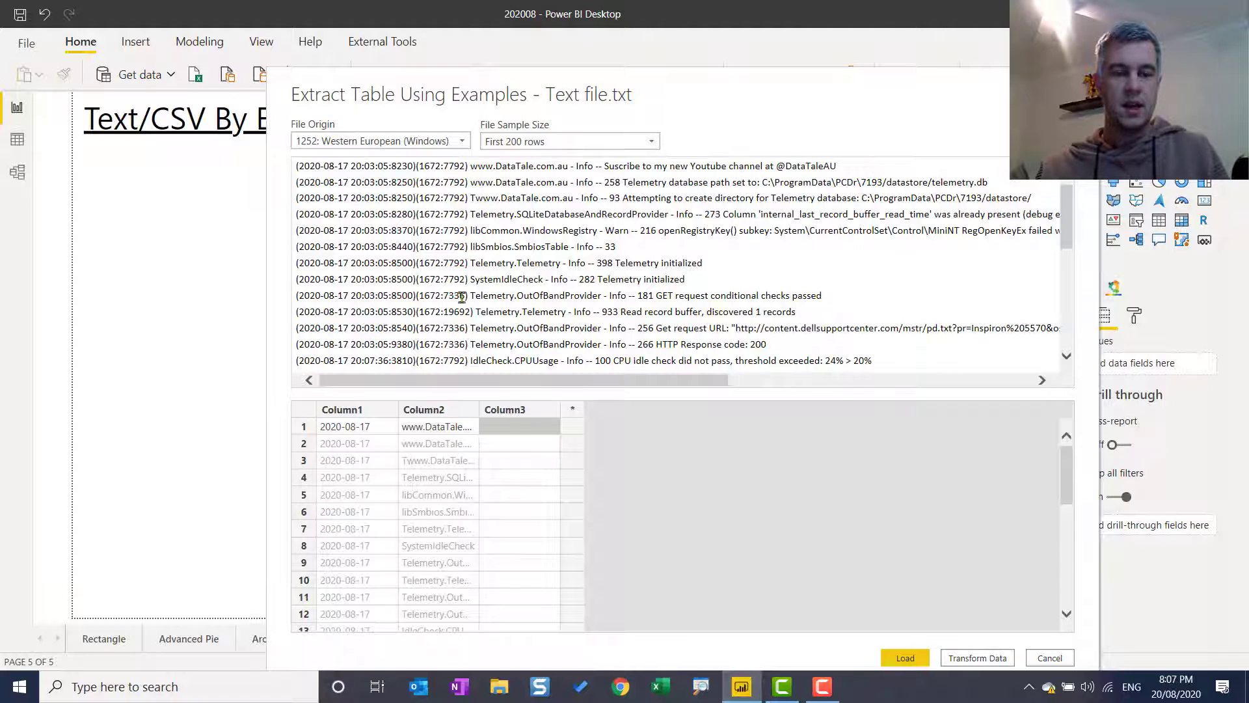